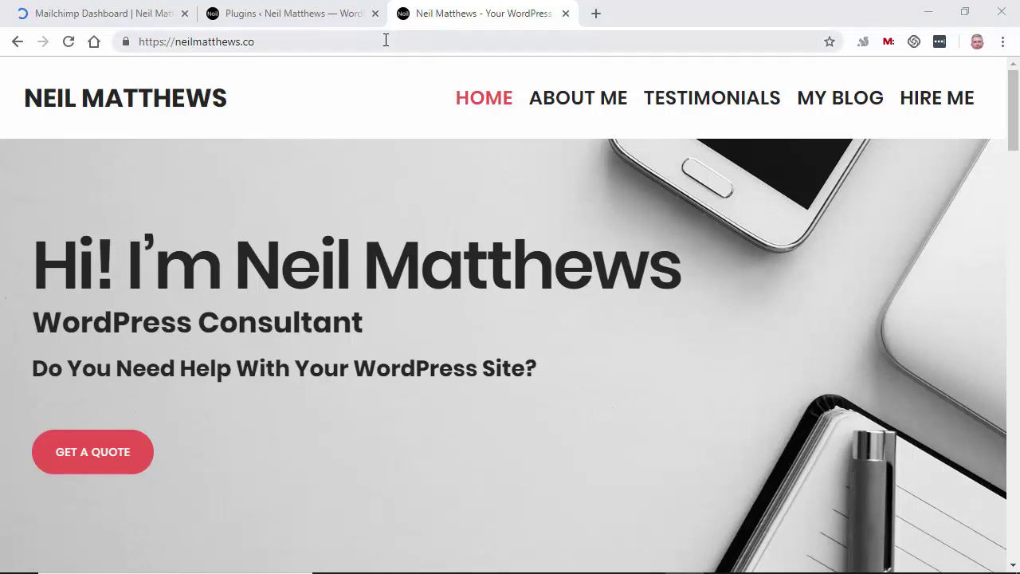
# - Search the plugin directory for 'mailchimp for woocommerce'
pyautogui.click(307, 19)
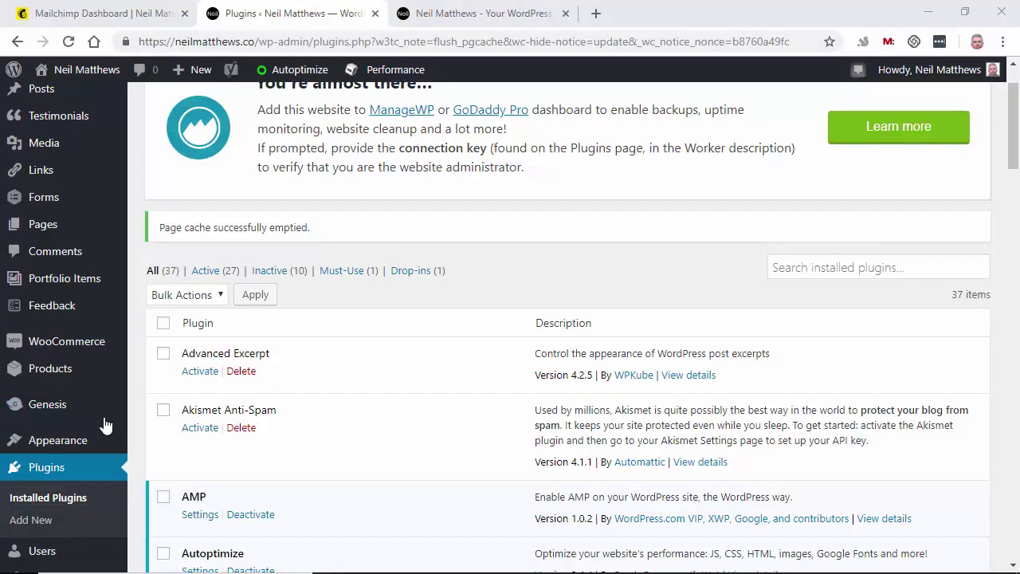
pyautogui.scroll(2, 349, 335)
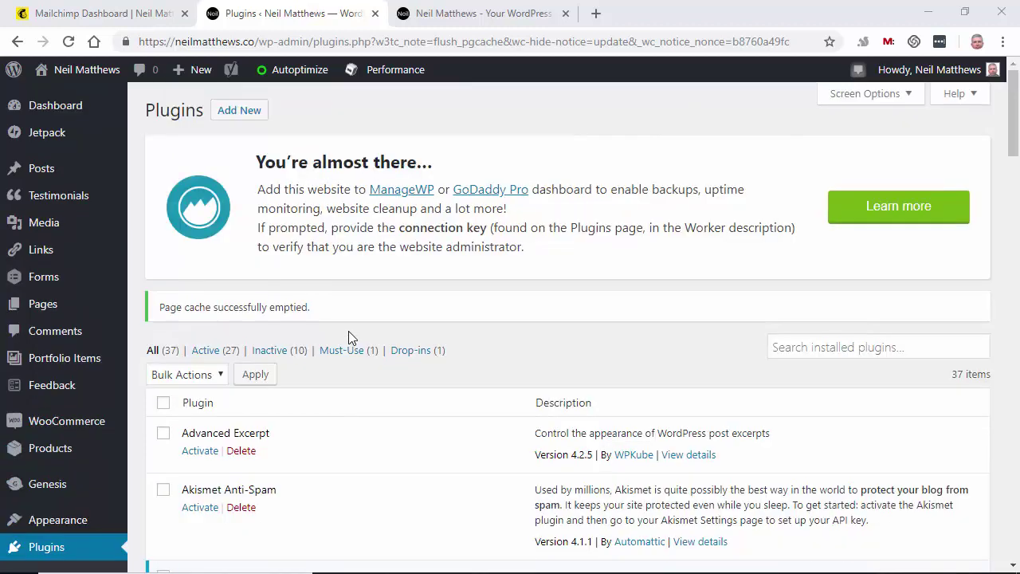
pyautogui.click(250, 120)
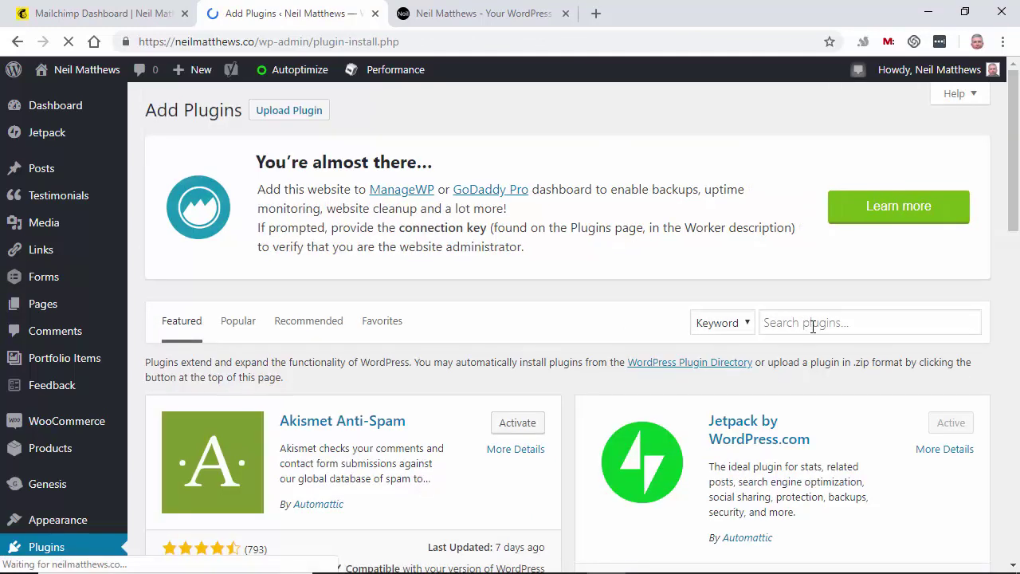
pyautogui.click(812, 323)
pyautogui.write('m')
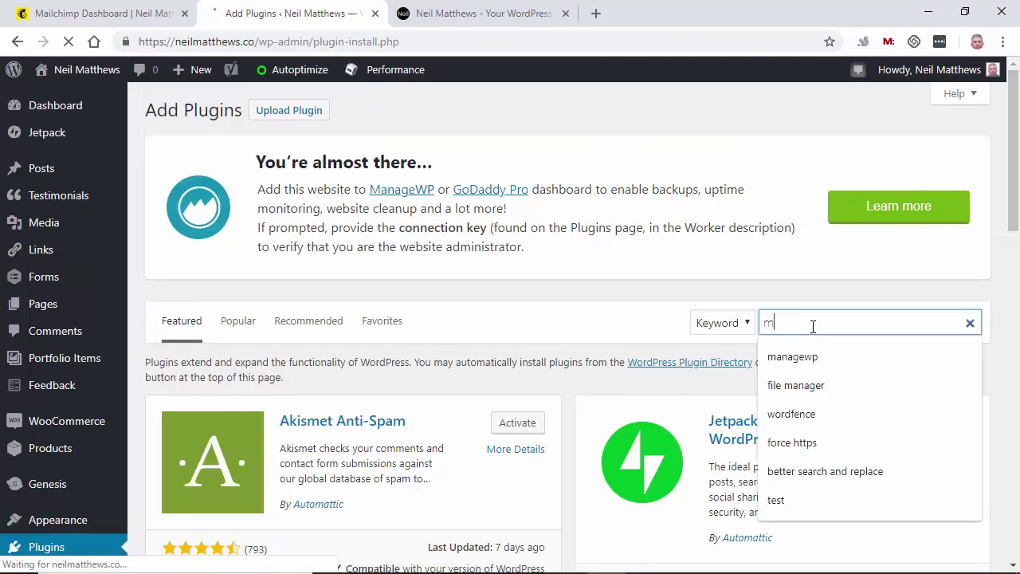
pyautogui.write('ailch')
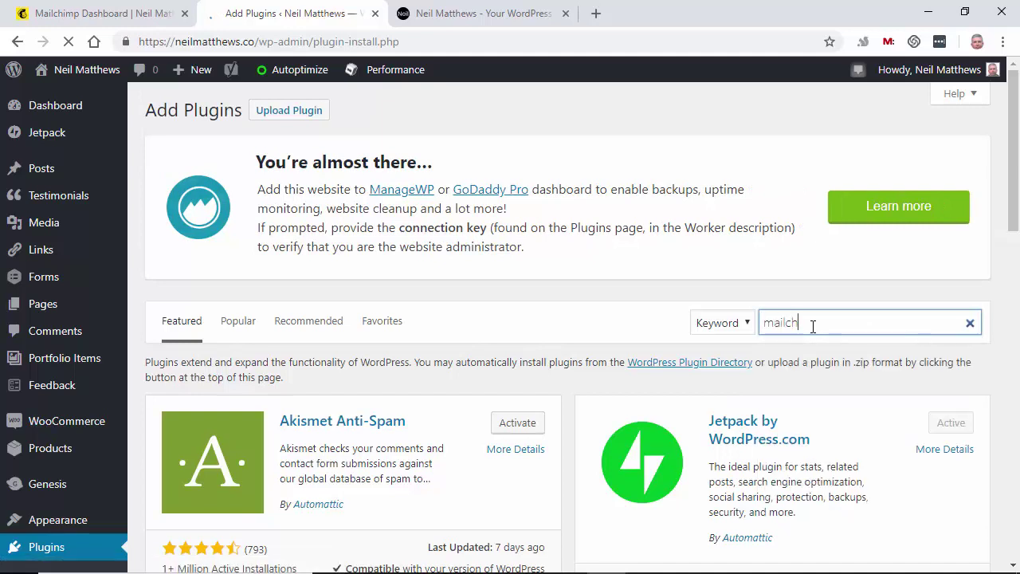
pyautogui.write('imp for woocommerce')
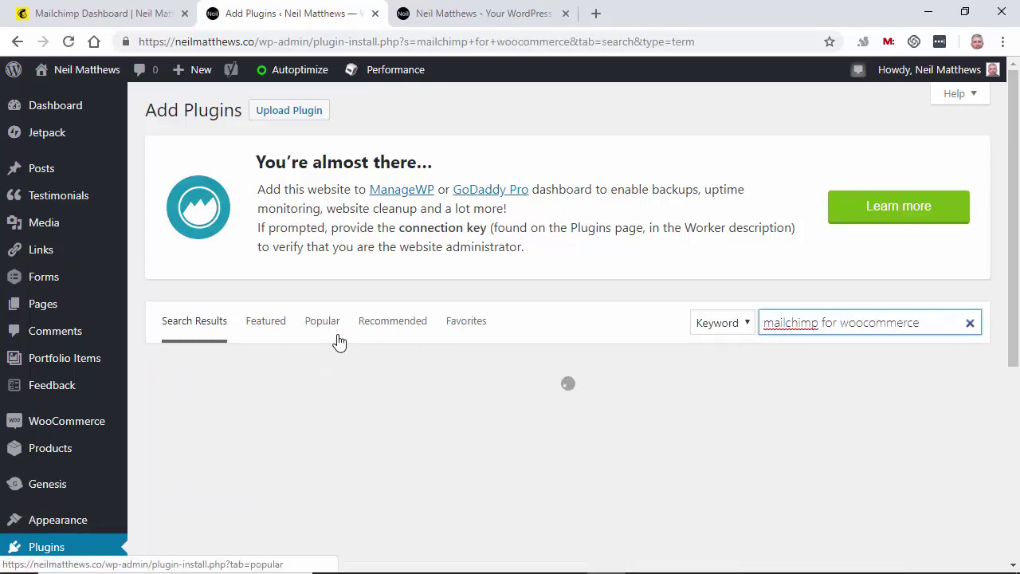
# - Install the Mailchimp for WooCommerce plugin from the results and activate it
pyautogui.scroll(-1, 420, 340)
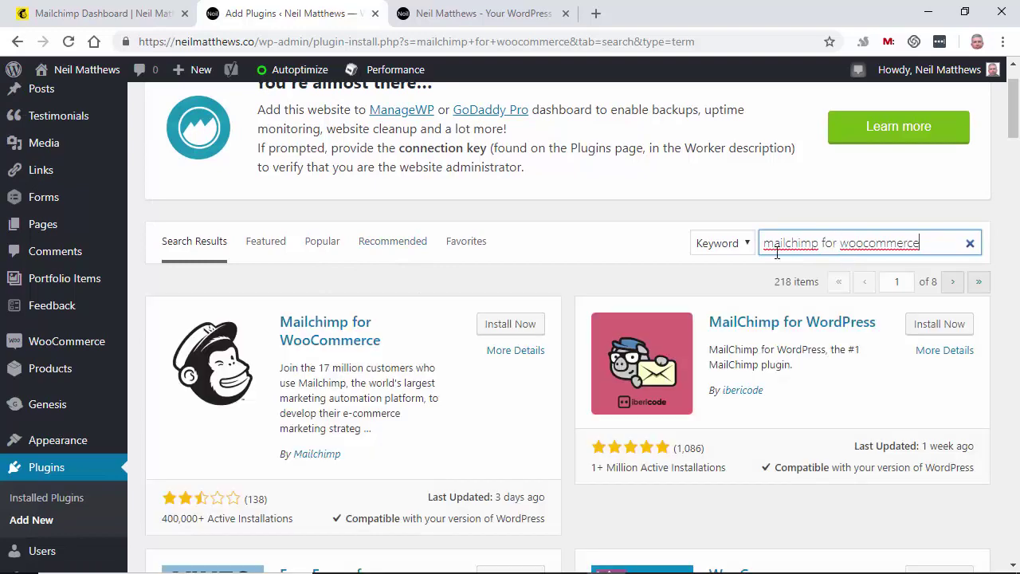
pyautogui.scroll(-2, 792, 342)
pyautogui.scroll(-1, 792, 342)
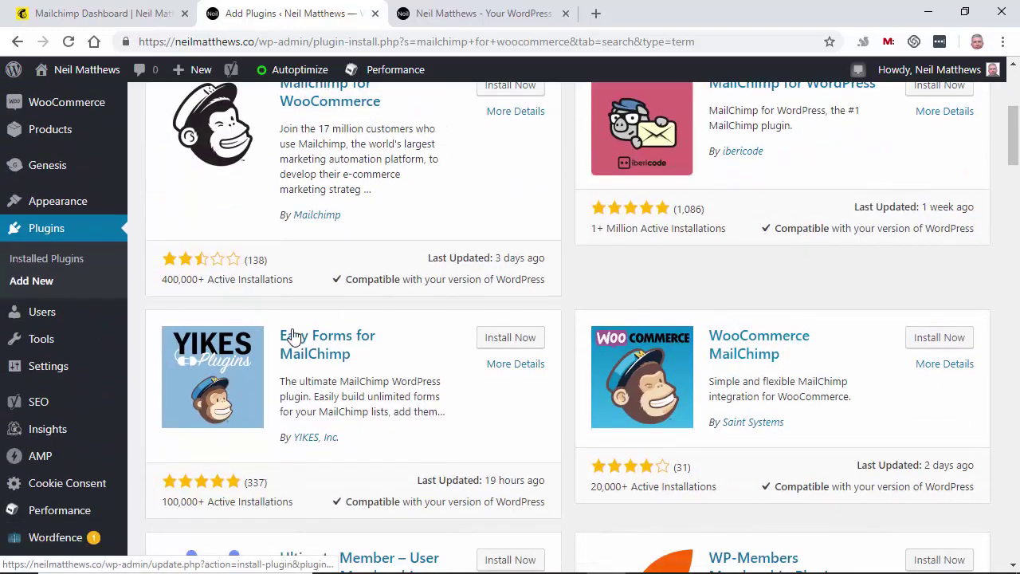
pyautogui.scroll(-2, 284, 379)
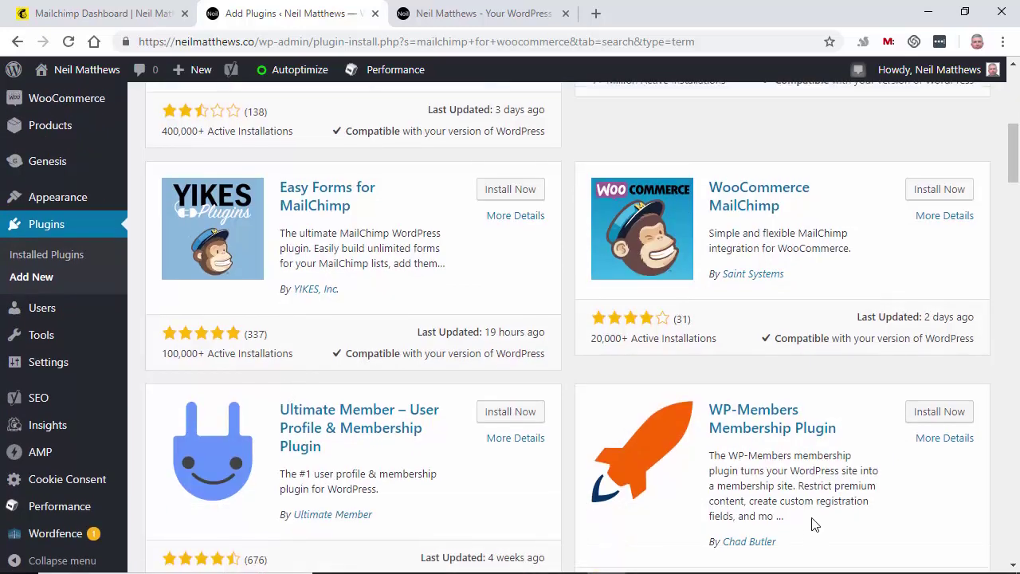
pyautogui.scroll(3, 811, 521)
pyautogui.scroll(1, 740, 488)
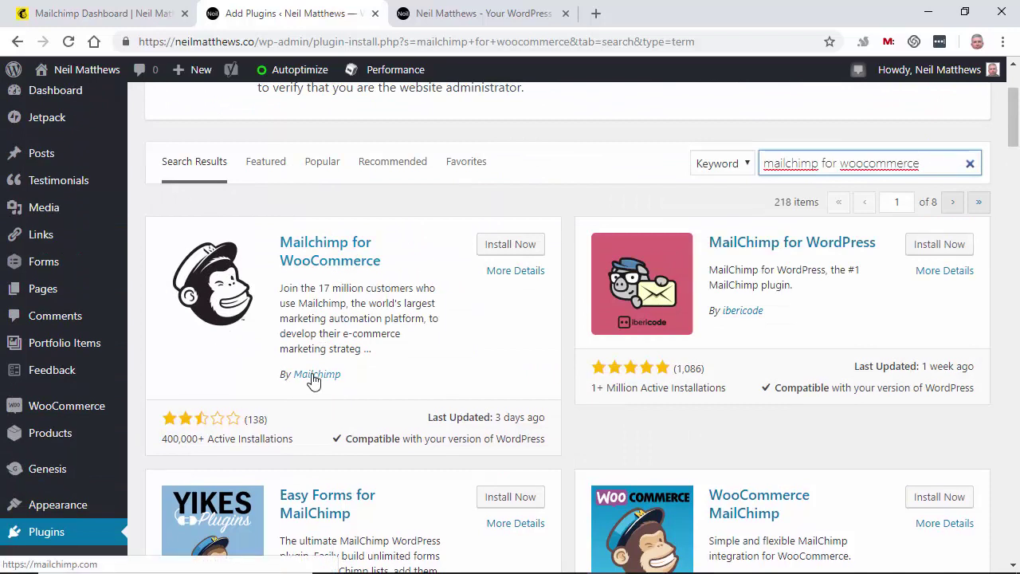
pyautogui.click(514, 245)
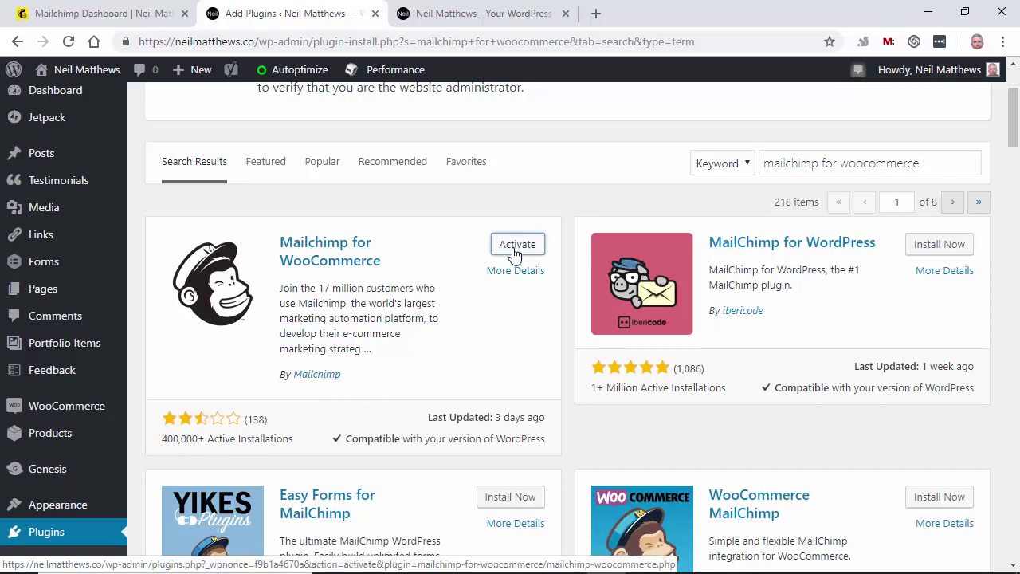
pyautogui.click(518, 247)
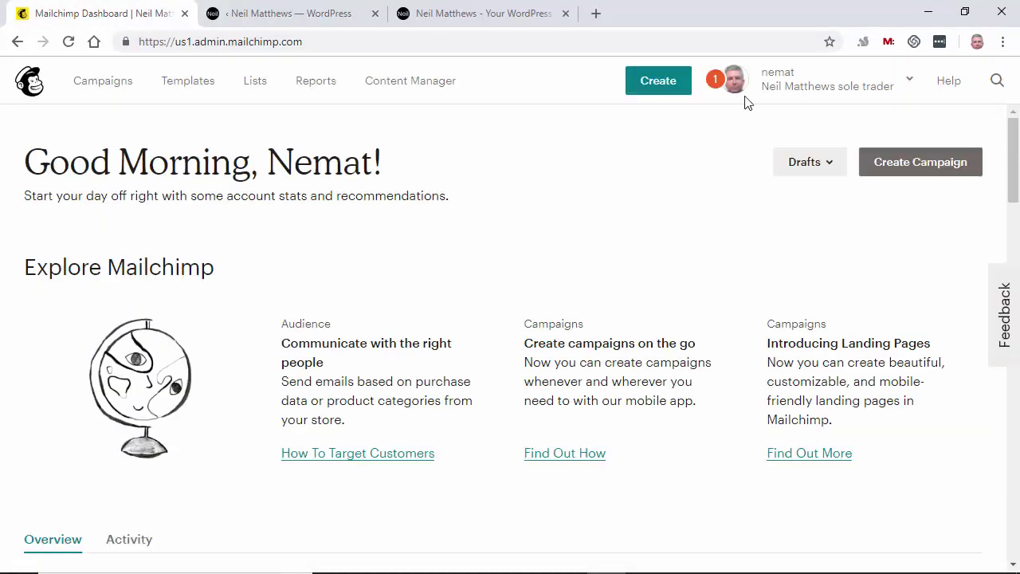
# - Go from the account menu to Profile, then Extras > API keys
pyautogui.click(908, 82)
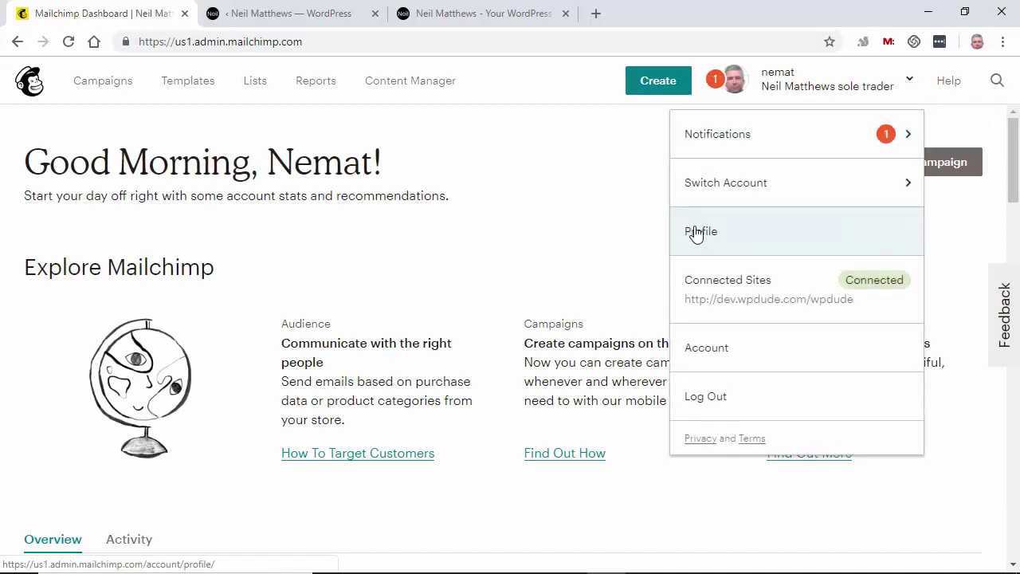
pyautogui.click(696, 232)
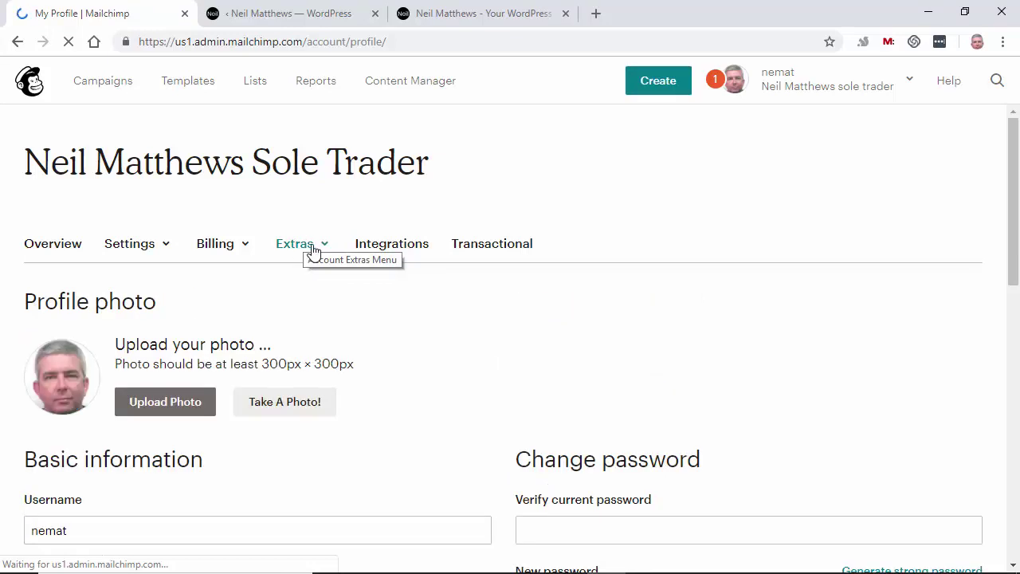
pyautogui.click(312, 252)
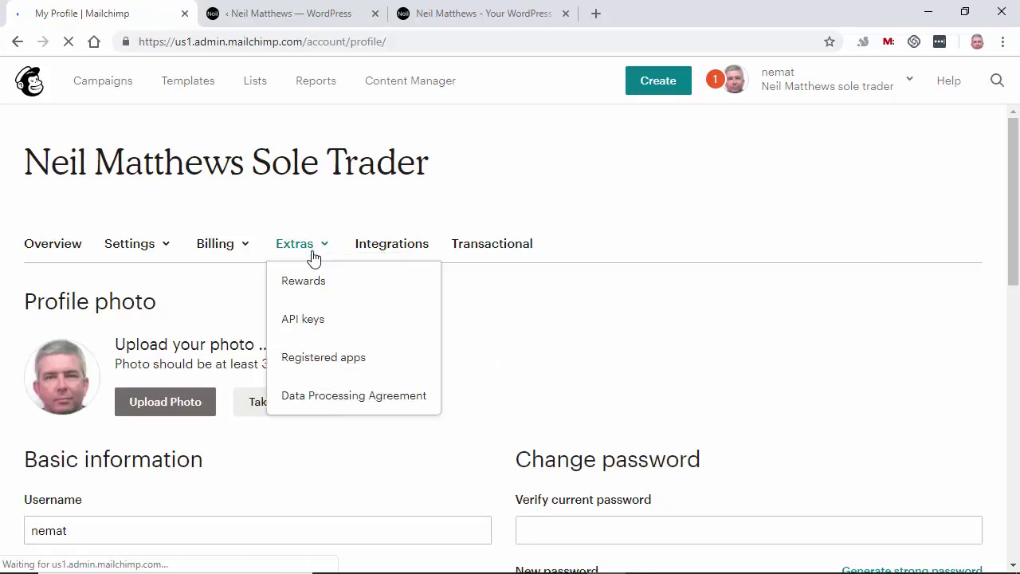
pyautogui.click(311, 327)
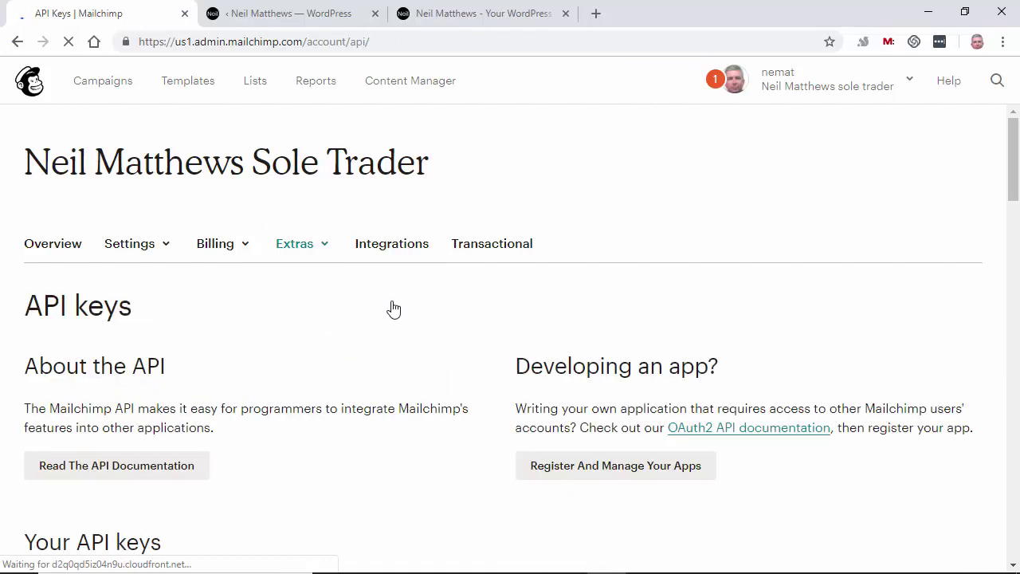
# - Create a new Mailchimp API key
pyautogui.scroll(-15, 625, 319)
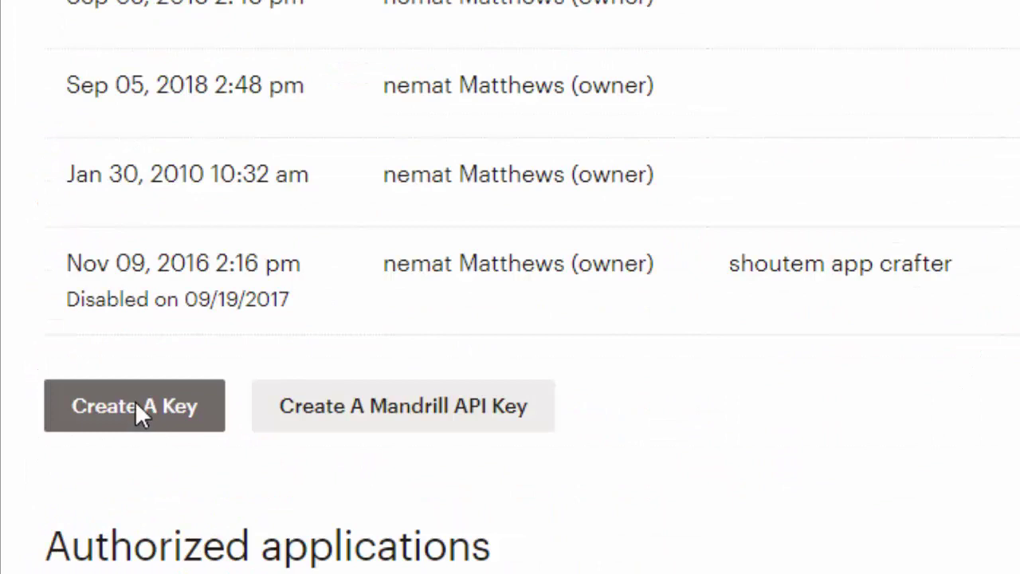
pyautogui.click(140, 413)
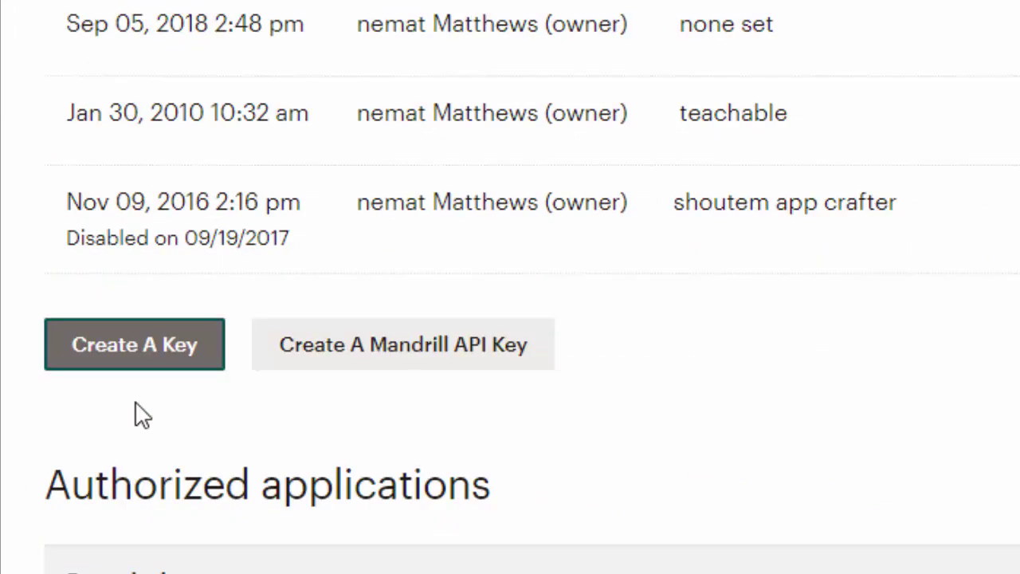
pyautogui.scroll(-1, 140, 414)
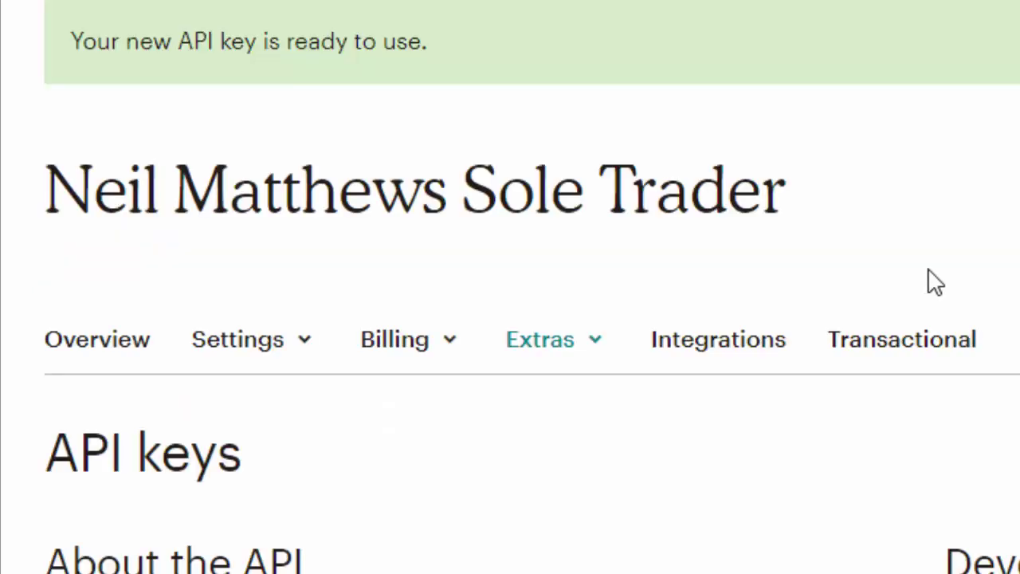
pyautogui.scroll(-7, 934, 282)
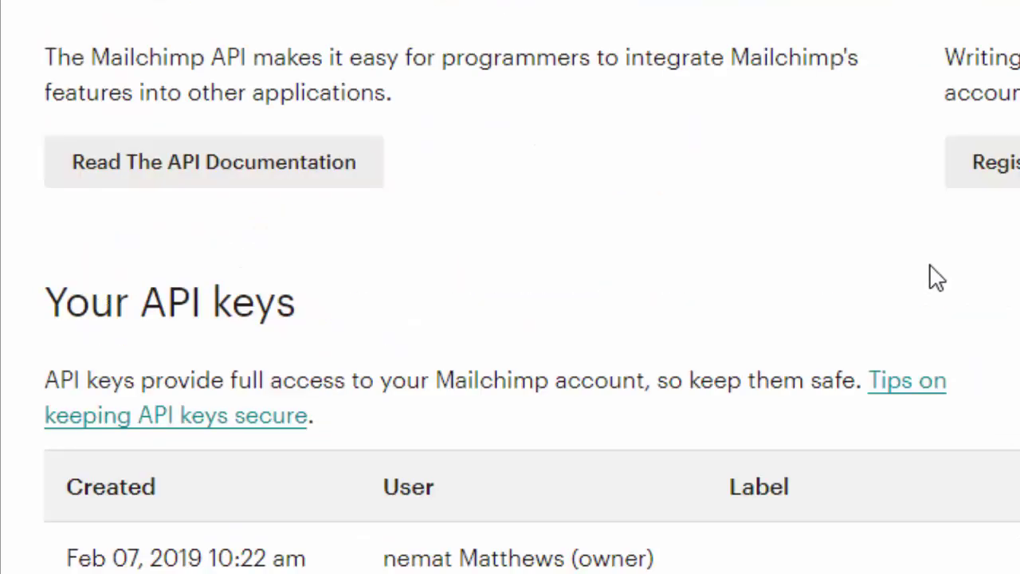
pyautogui.scroll(-2, 934, 277)
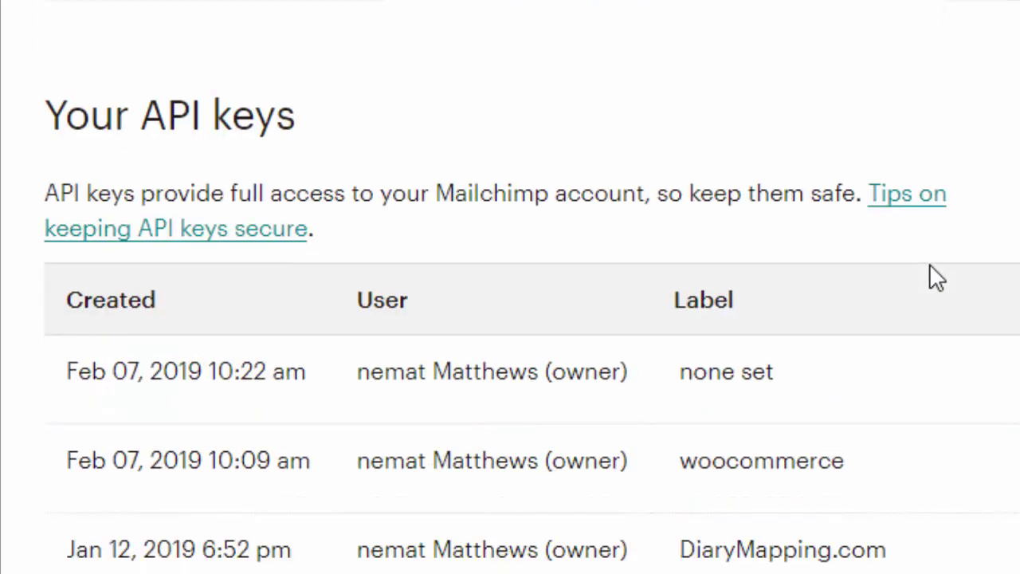
pyautogui.scroll(-1, 681, 378)
pyautogui.scroll(-1, 725, 332)
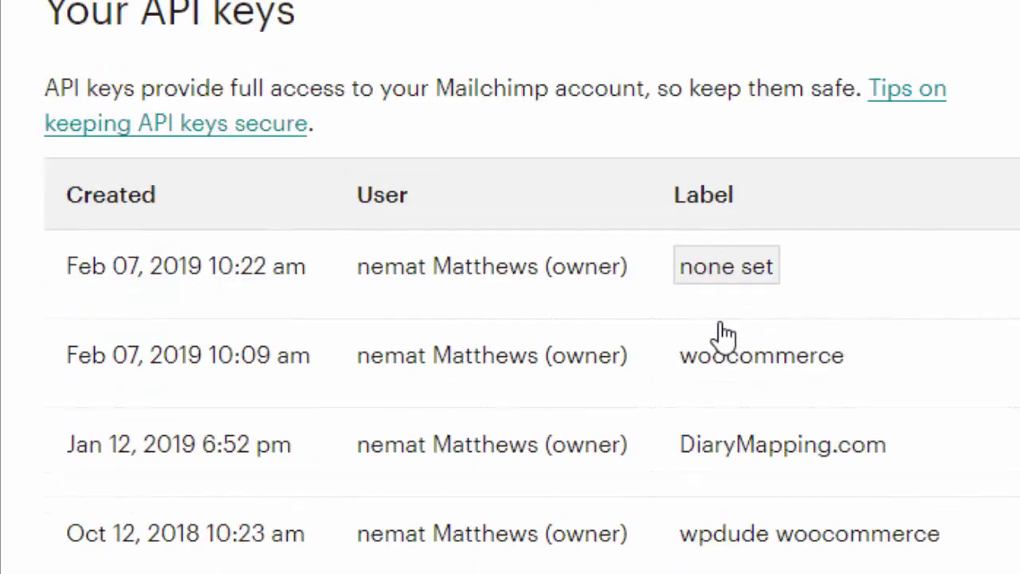
# - Label the new key 'woocommerce' and select its key value for copying
pyautogui.click(725, 273)
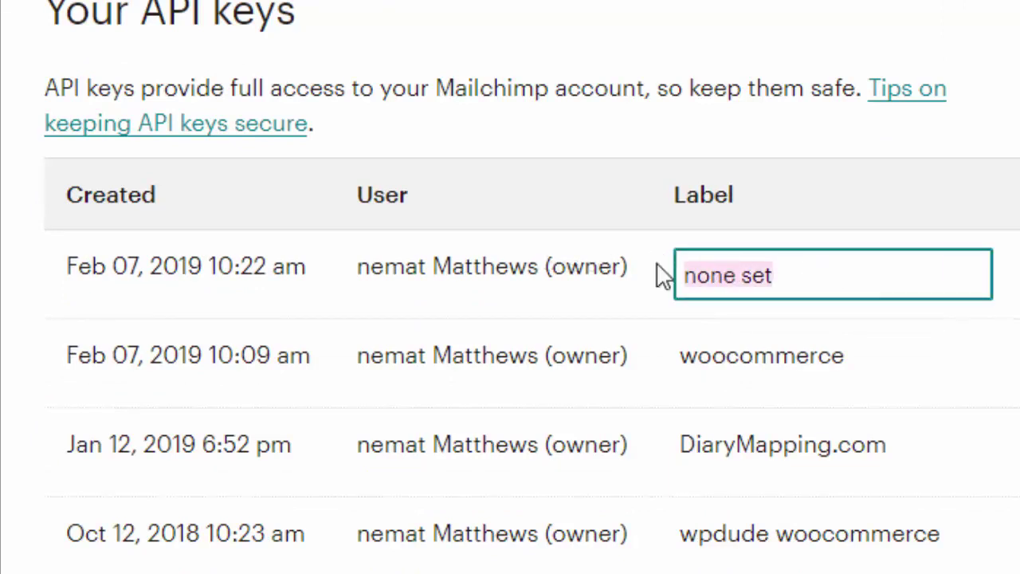
pyautogui.write('woo')
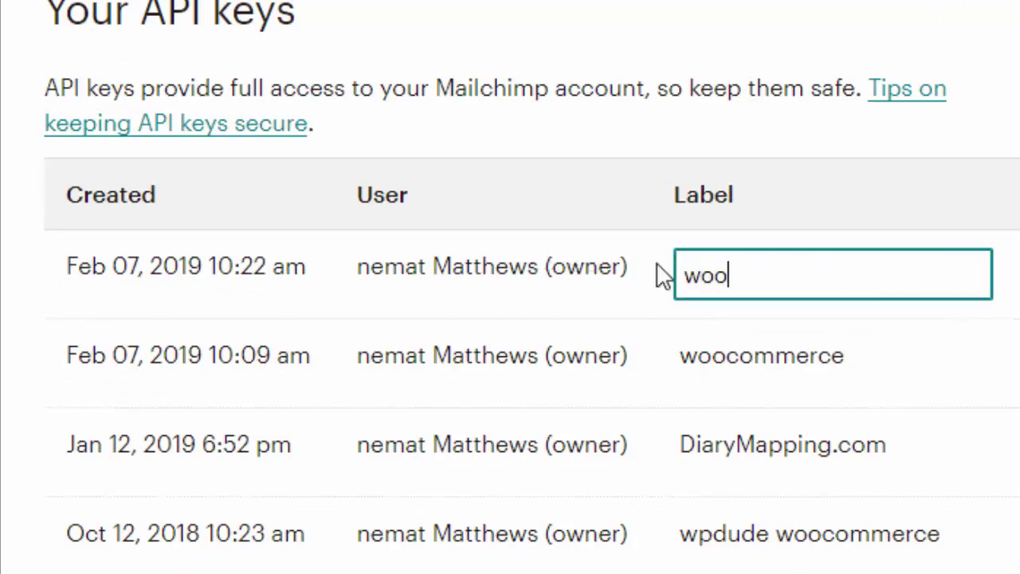
pyautogui.write('commere')
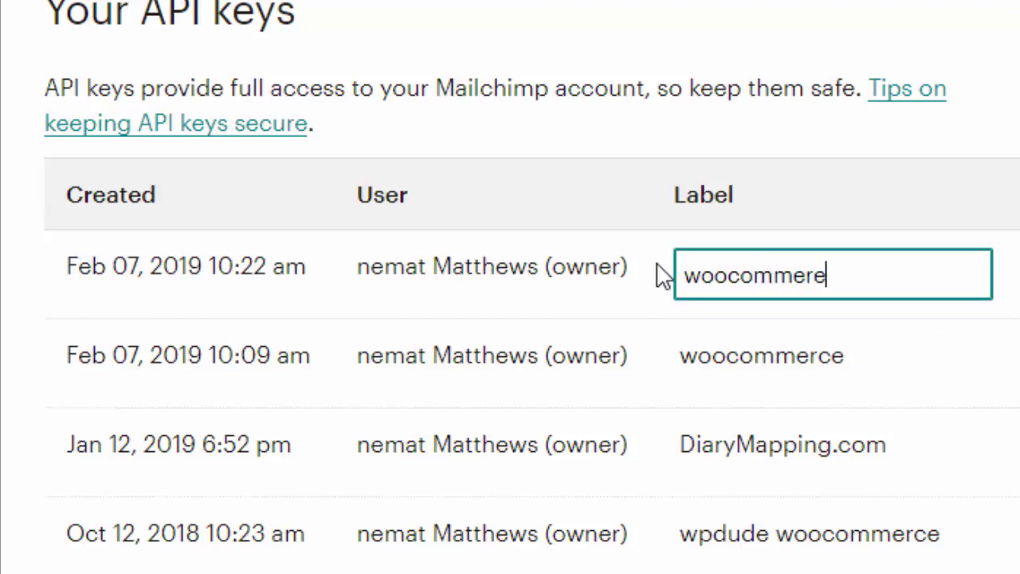
pyautogui.press('BackSpace')
pyautogui.write('ce')
pyautogui.press('Return')
pyautogui.click(797, 485)
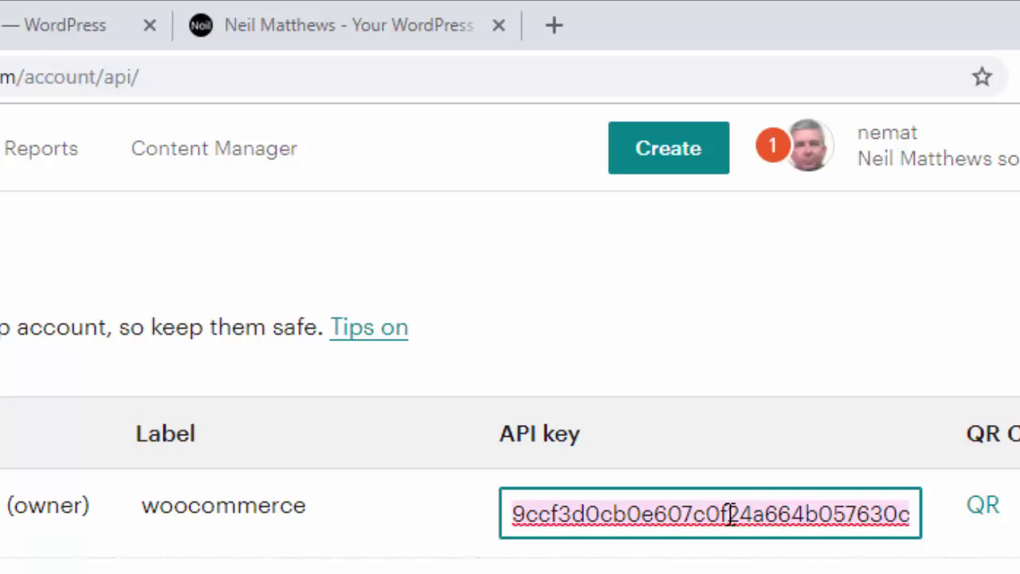
pyautogui.click(730, 514)
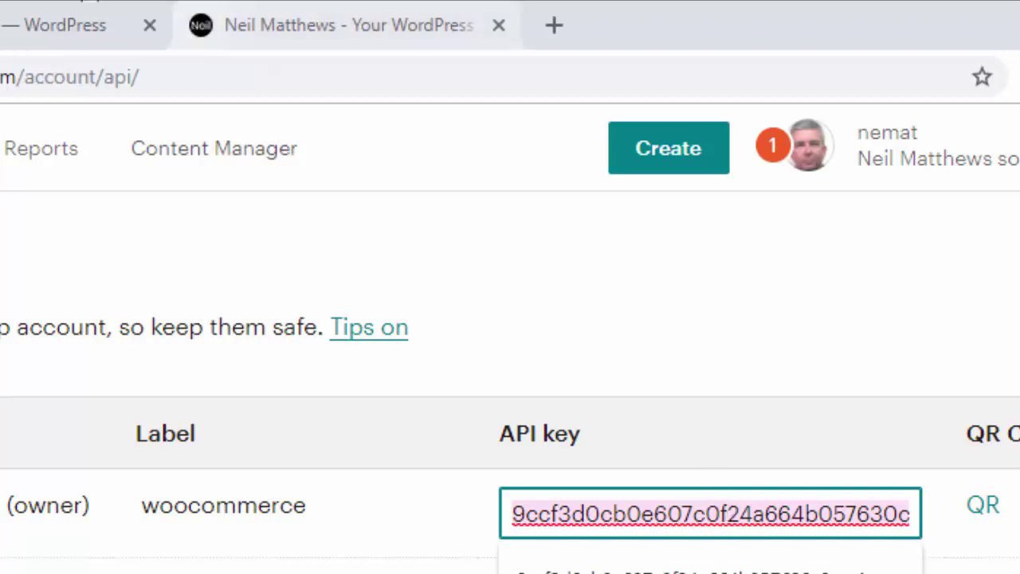
# - Paste the Mailchimp API key into the plugin's API key field and save all changes
pyautogui.click(27, 36)
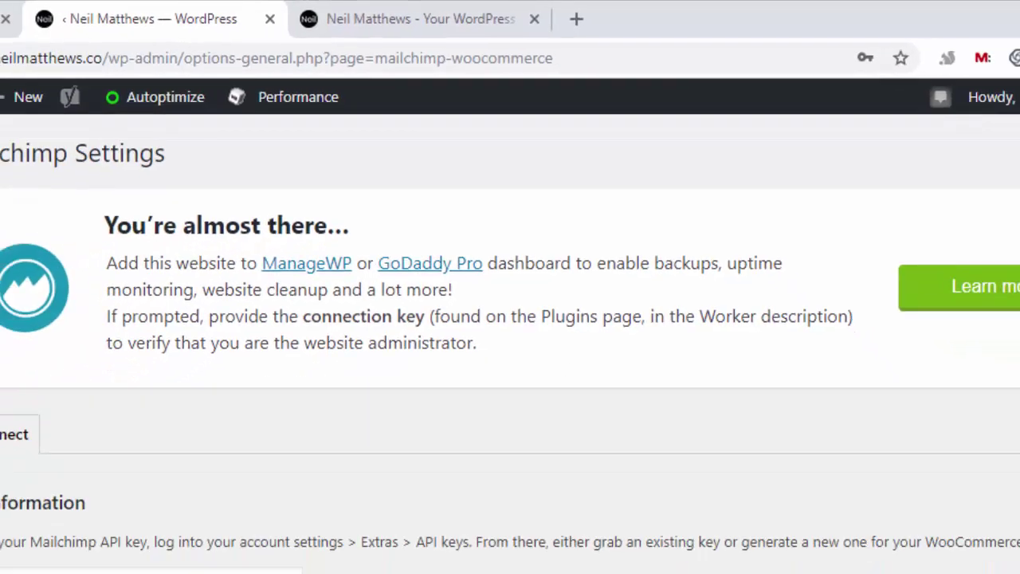
pyautogui.click(225, 421)
pyautogui.hotkey('ctrl', 'v')
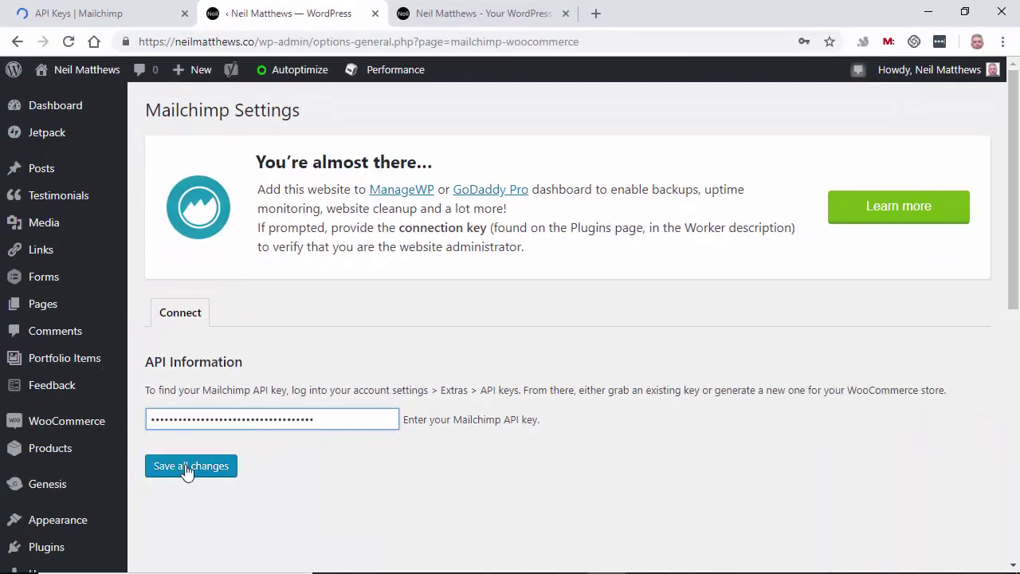
pyautogui.click(181, 477)
pyautogui.click(181, 470)
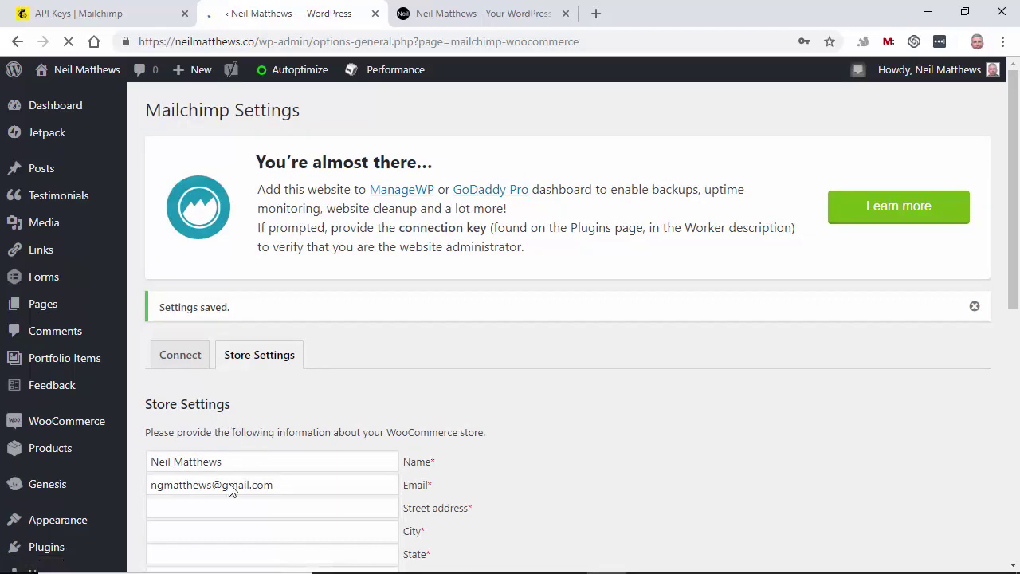
# - Autofill the store's street, city, state, postal code, country and phone from a saved address
pyautogui.click(189, 509)
pyautogui.scroll(-5, 189, 510)
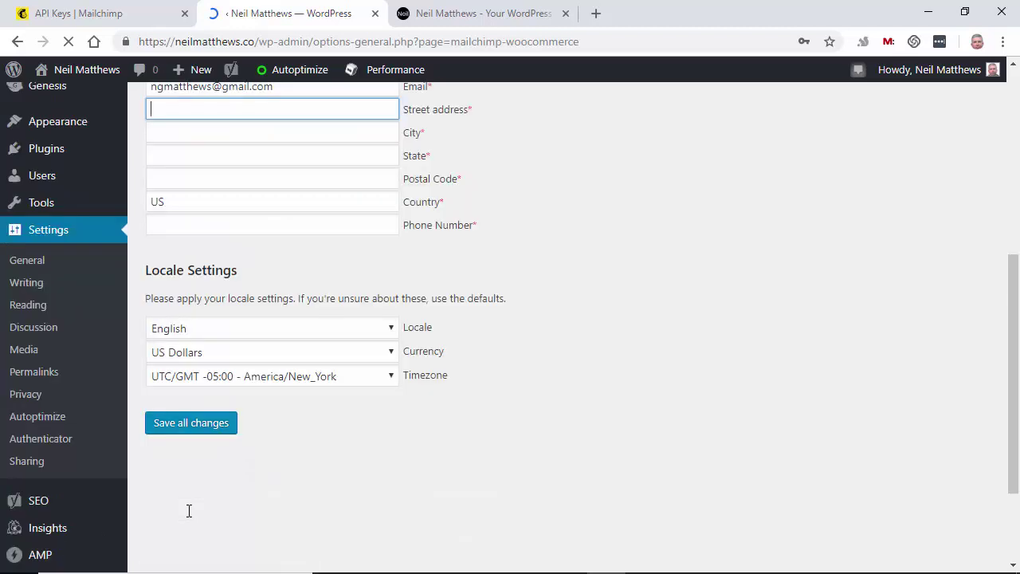
pyautogui.write('11 bea')
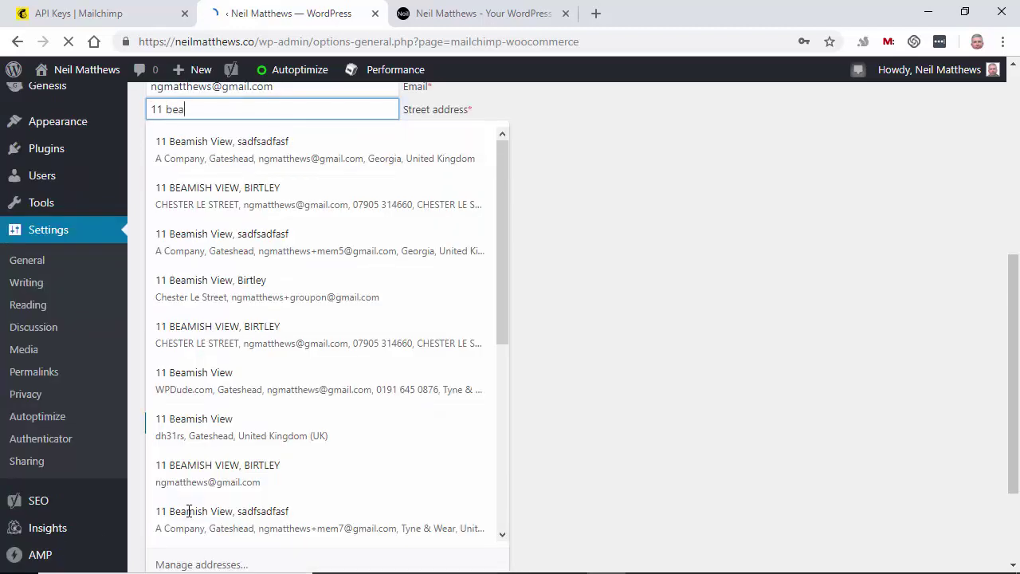
pyautogui.press('Down')
pyautogui.press('Down')
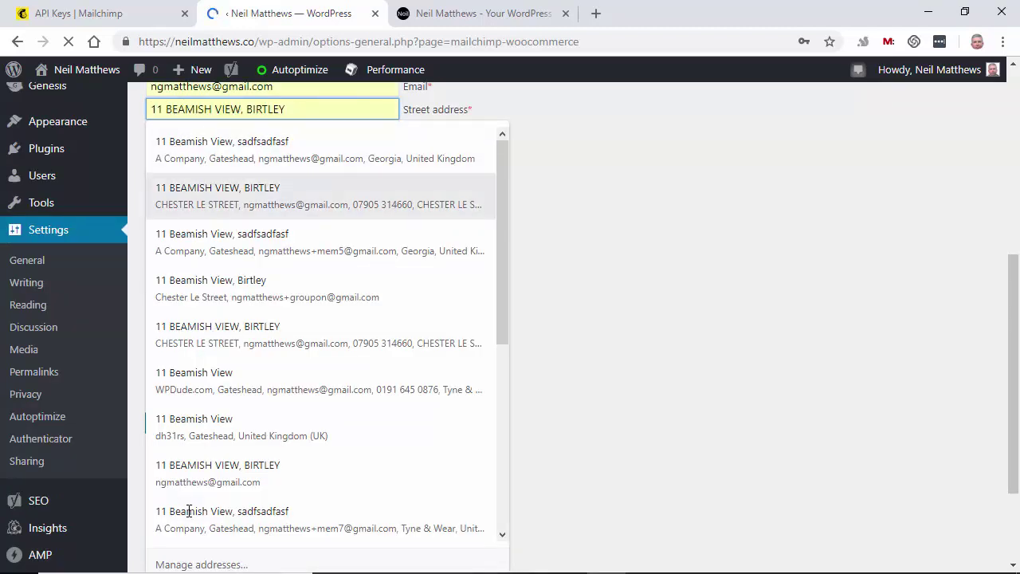
pyautogui.press('Return')
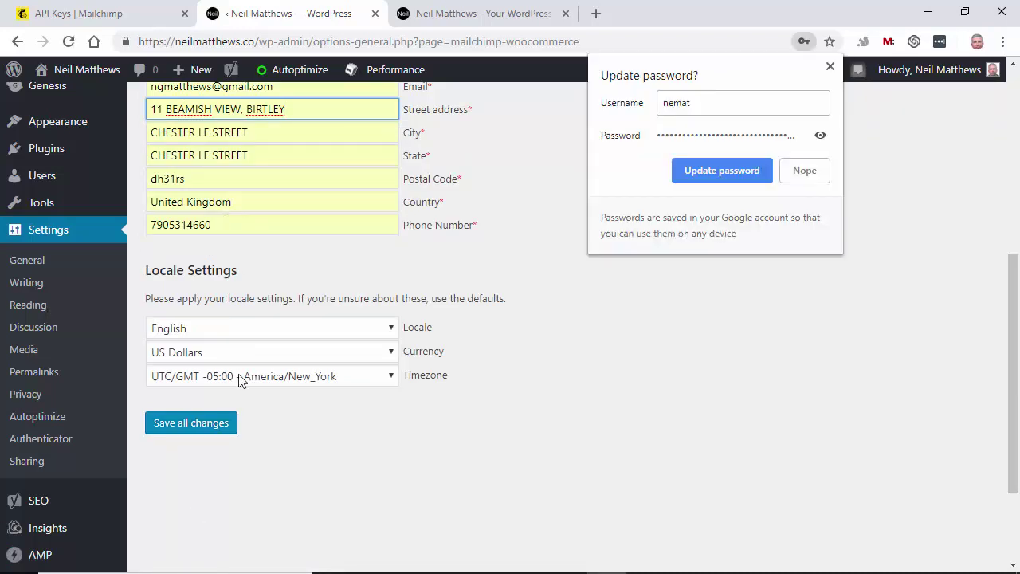
# - Save the store details and fill the Default from name with the saved sender name
pyautogui.click(186, 429)
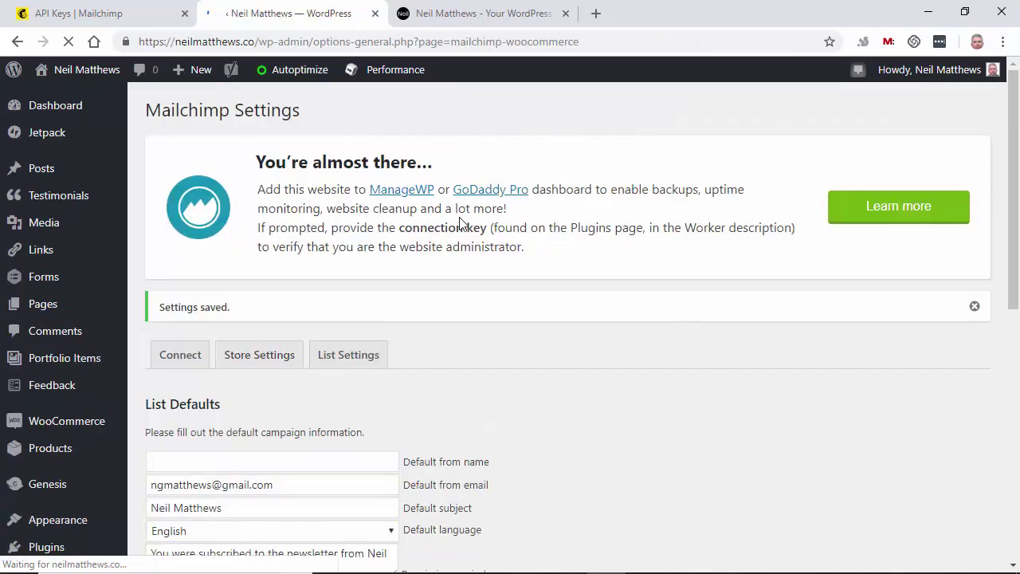
pyautogui.scroll(-3, 482, 288)
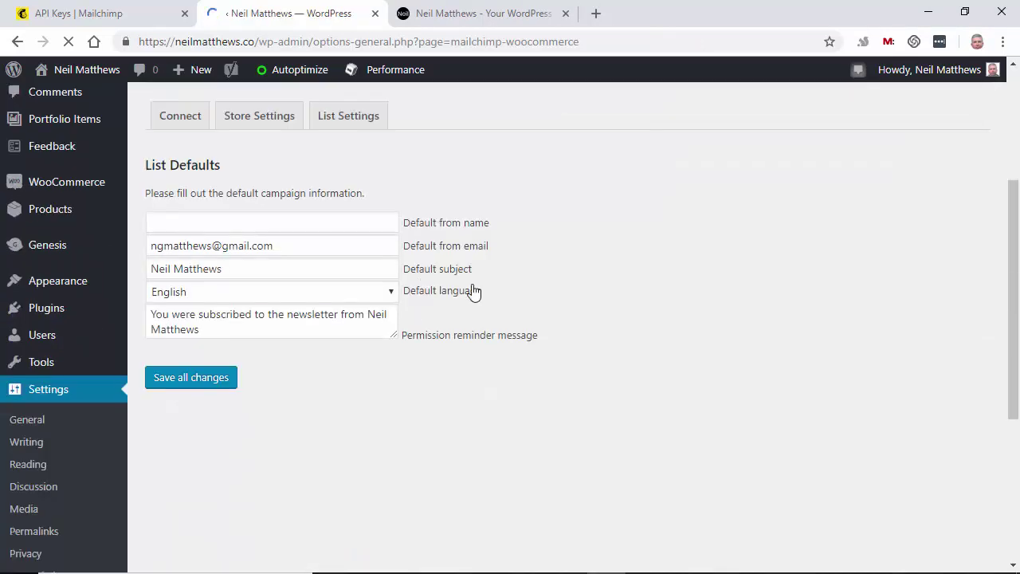
pyautogui.click(179, 221)
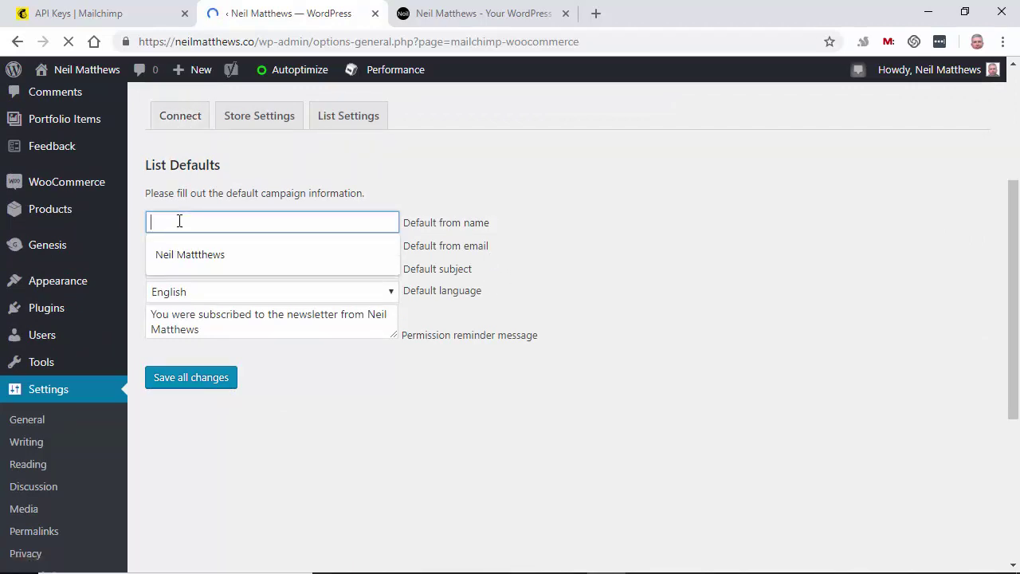
pyautogui.write('Neil')
pyautogui.press('Down')
pyautogui.press('Return')
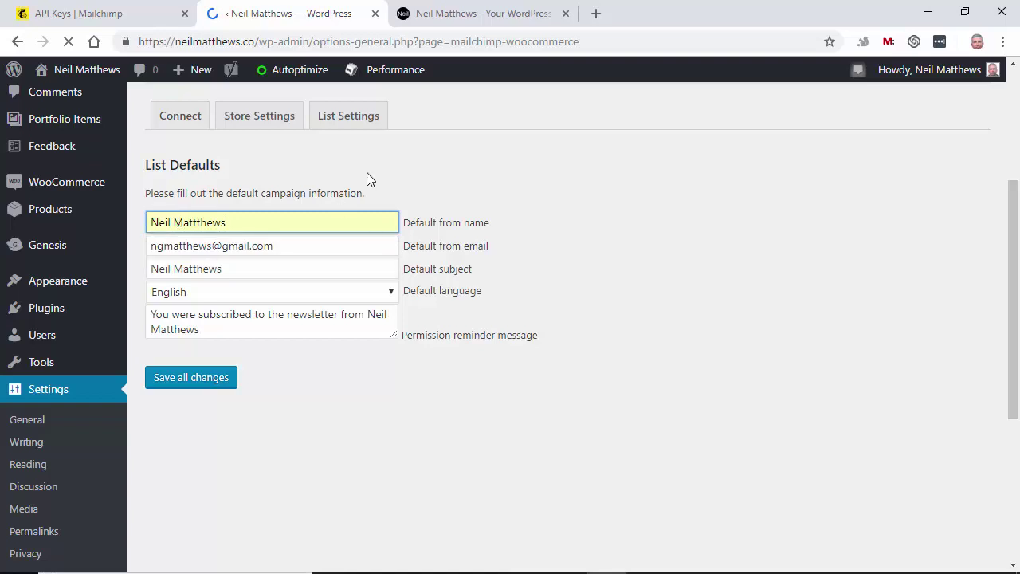
# - Bring up the List Settings tab to review list sync and opt-in options
pyautogui.click(335, 127)
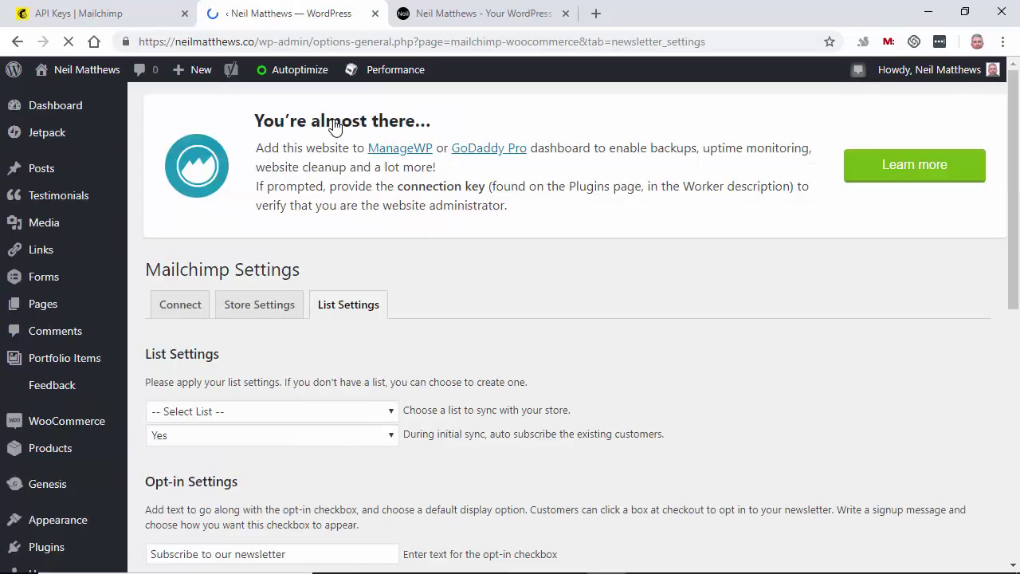
pyautogui.scroll(-1, 419, 273)
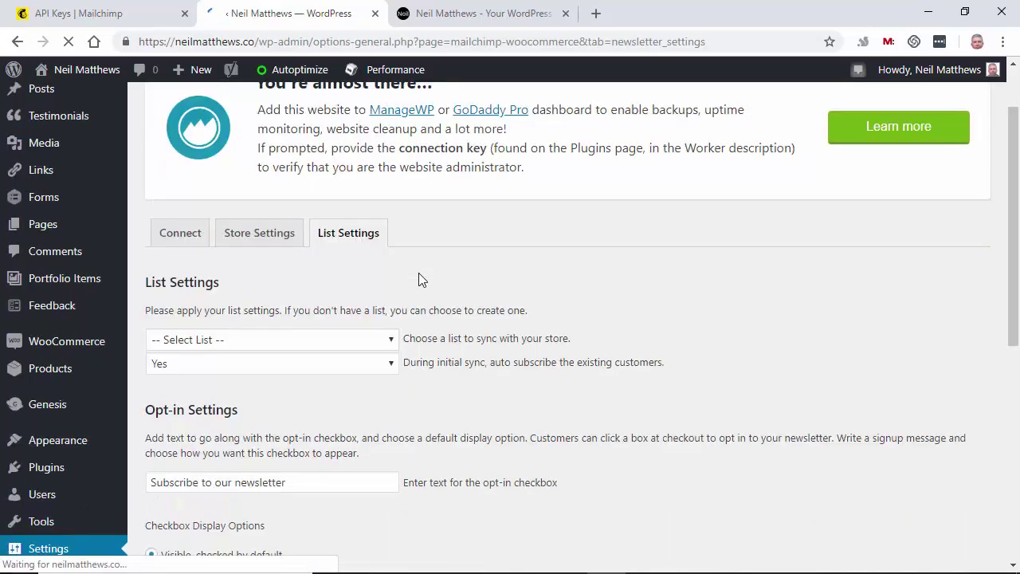
pyautogui.scroll(-1, 419, 272)
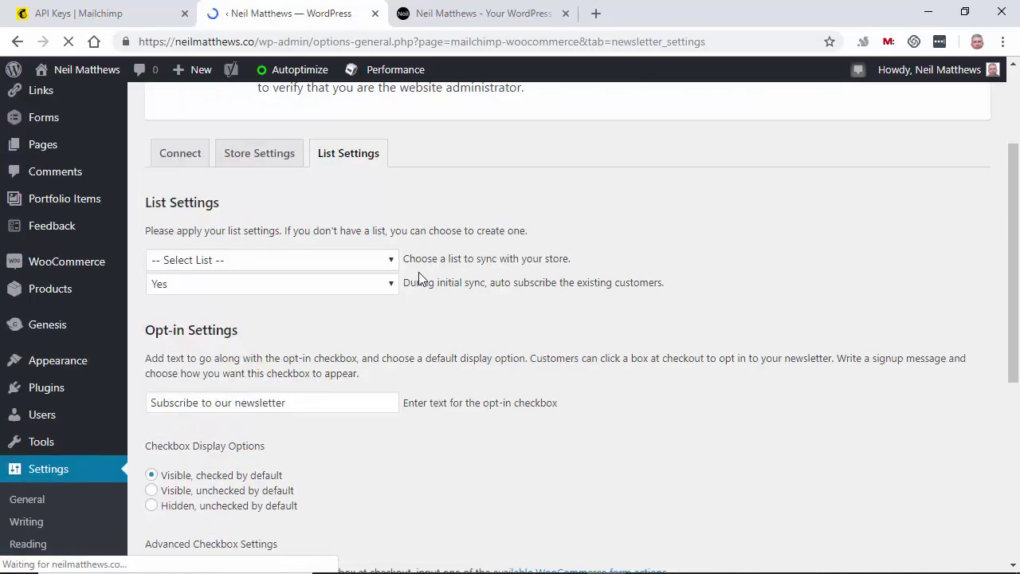
# - Choose the website's own list as the sync list and select the checkout form-action value
pyautogui.click(375, 261)
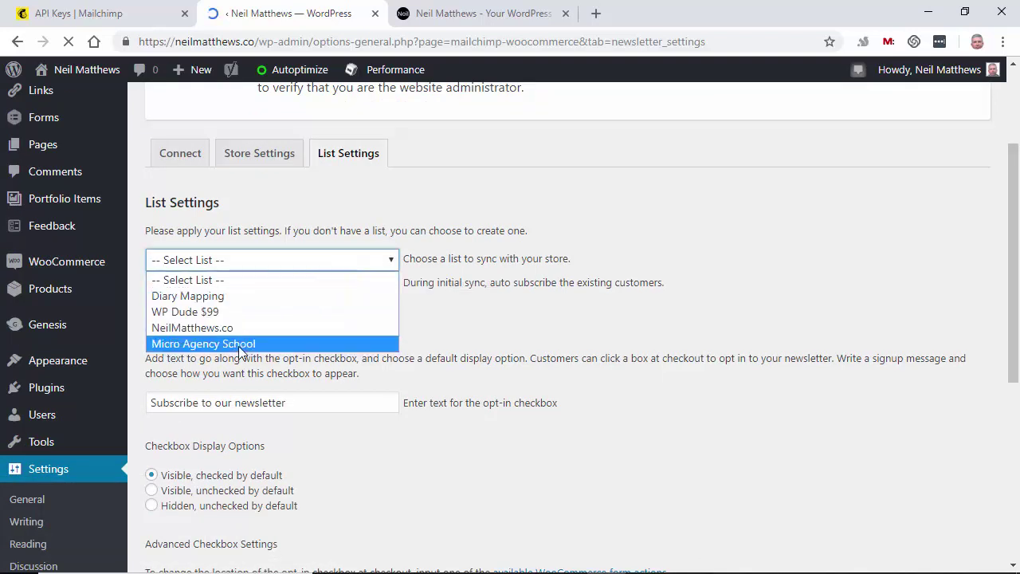
pyautogui.click(230, 328)
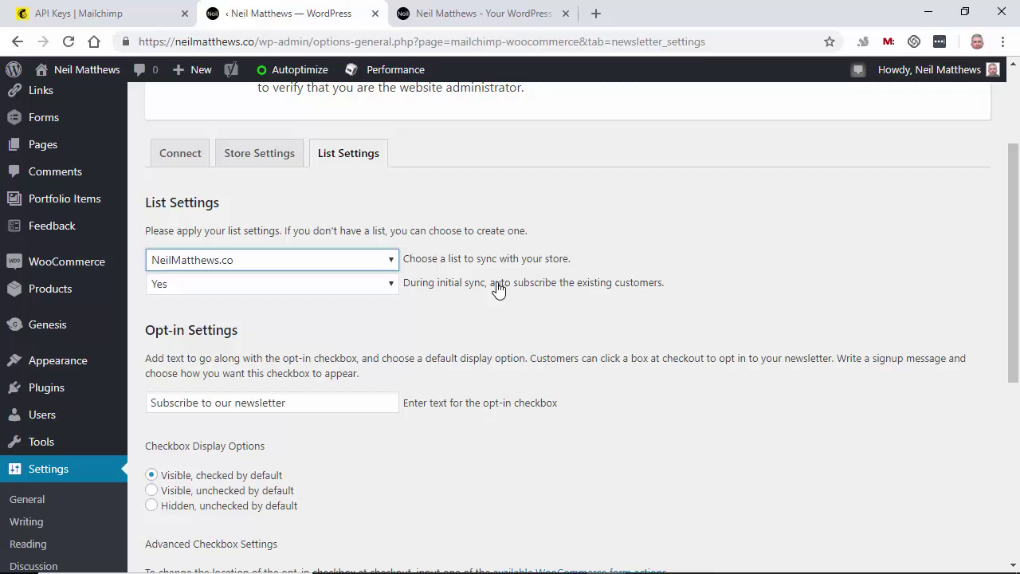
pyautogui.scroll(-3, 322, 307)
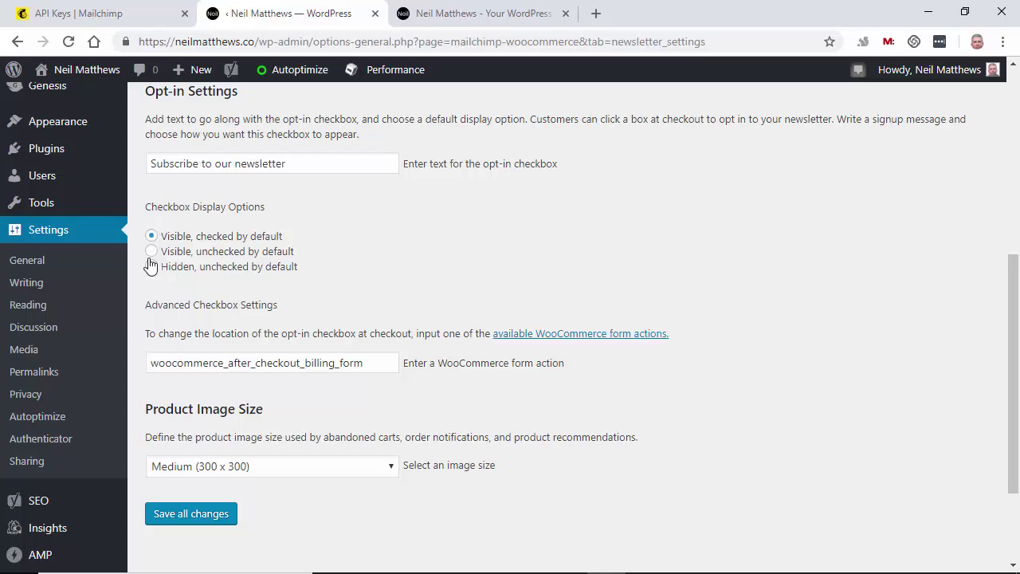
pyautogui.scroll(-1, 199, 299)
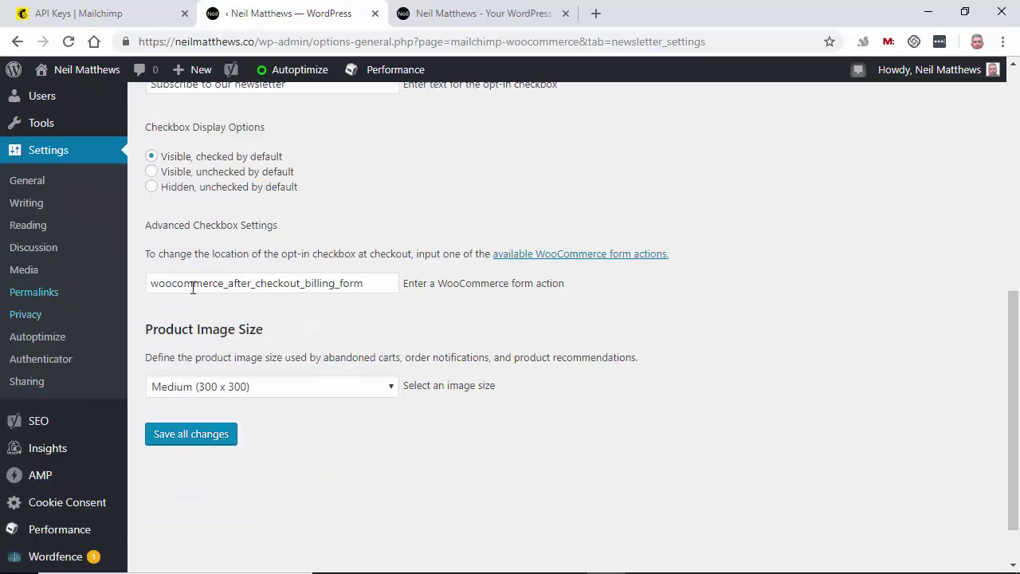
pyautogui.moveTo(363, 283); pyautogui.dragTo(150, 283)
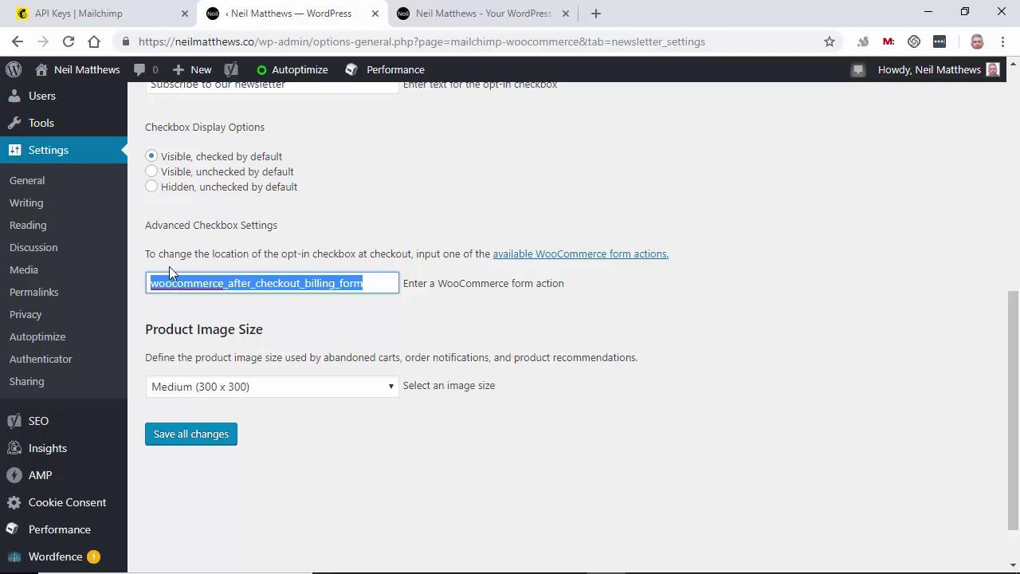
pyautogui.click(193, 284)
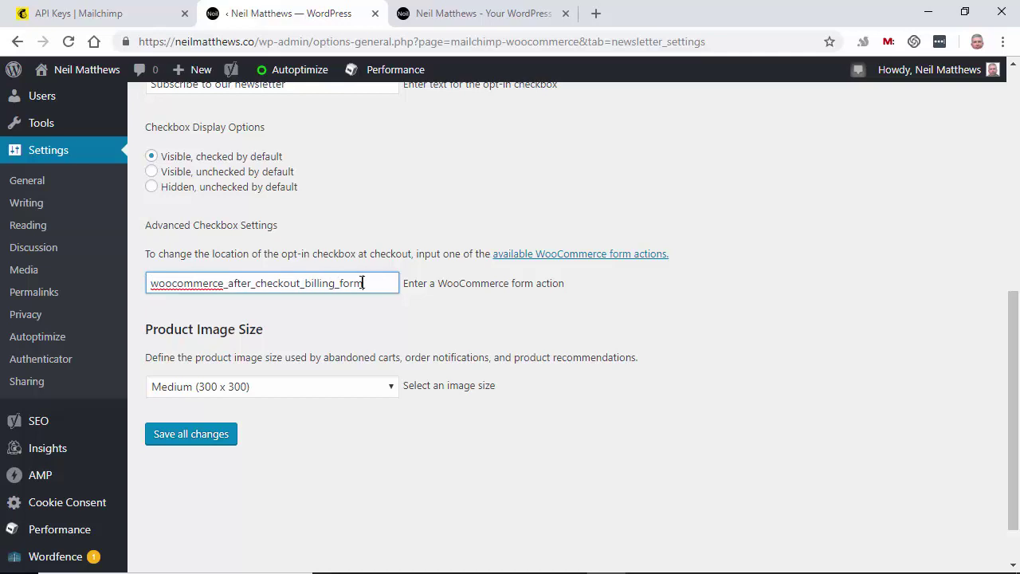
pyautogui.moveTo(365, 284); pyautogui.dragTo(133, 297)
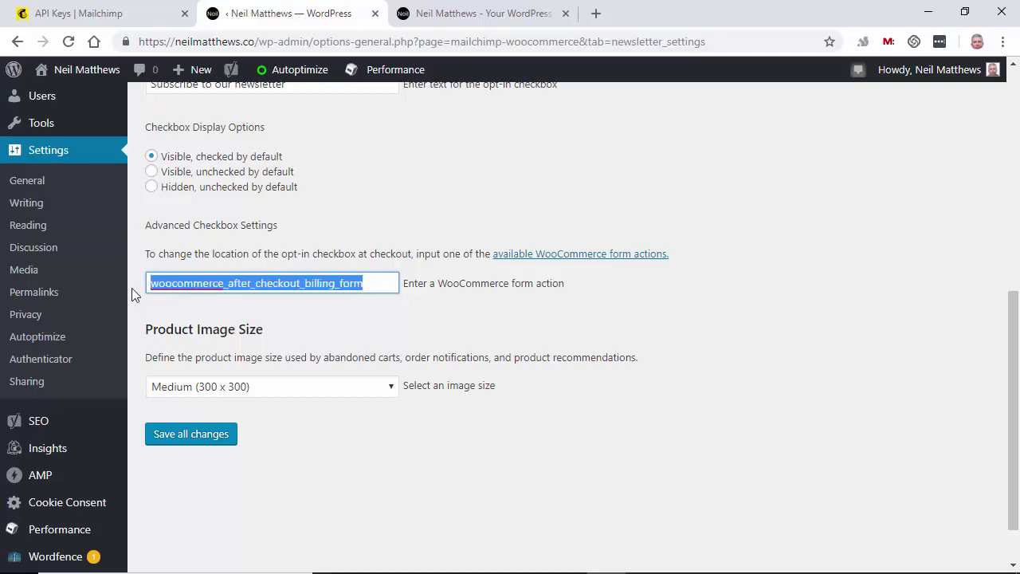
pyautogui.scroll(2, 406, 261)
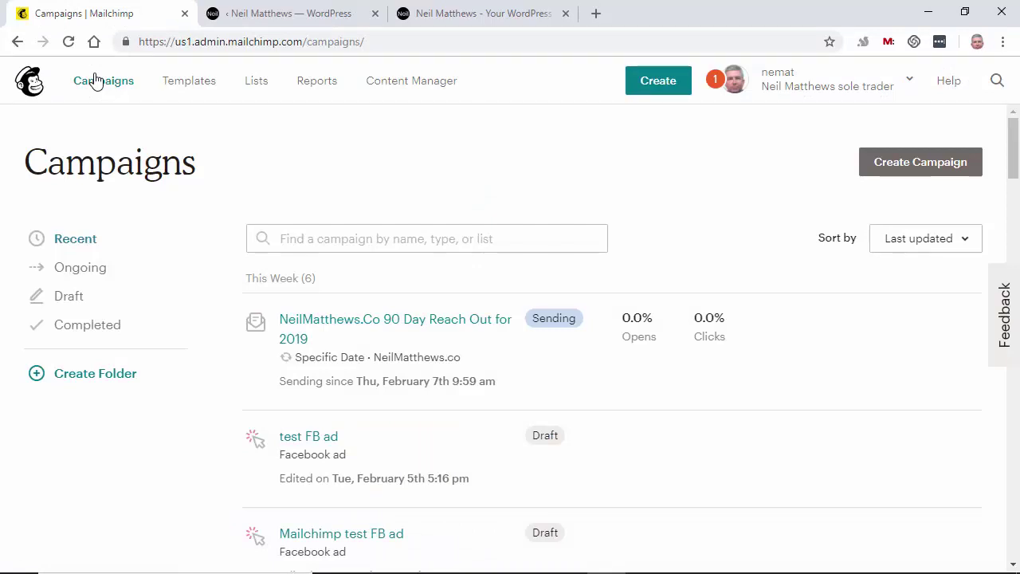
# - Create a new email campaign and show the Automated > E-Commerce automation types
pyautogui.click(903, 163)
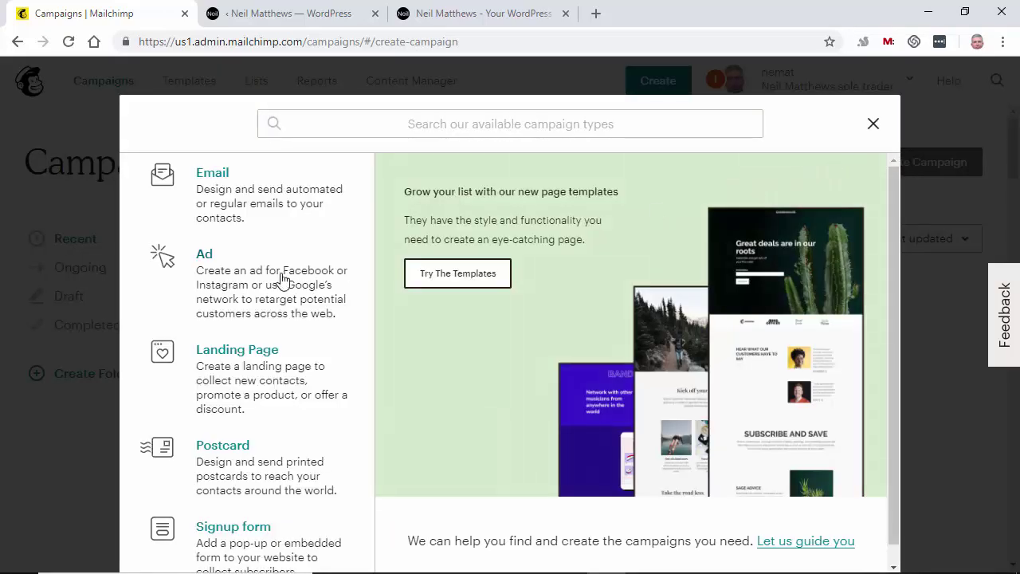
pyautogui.click(214, 177)
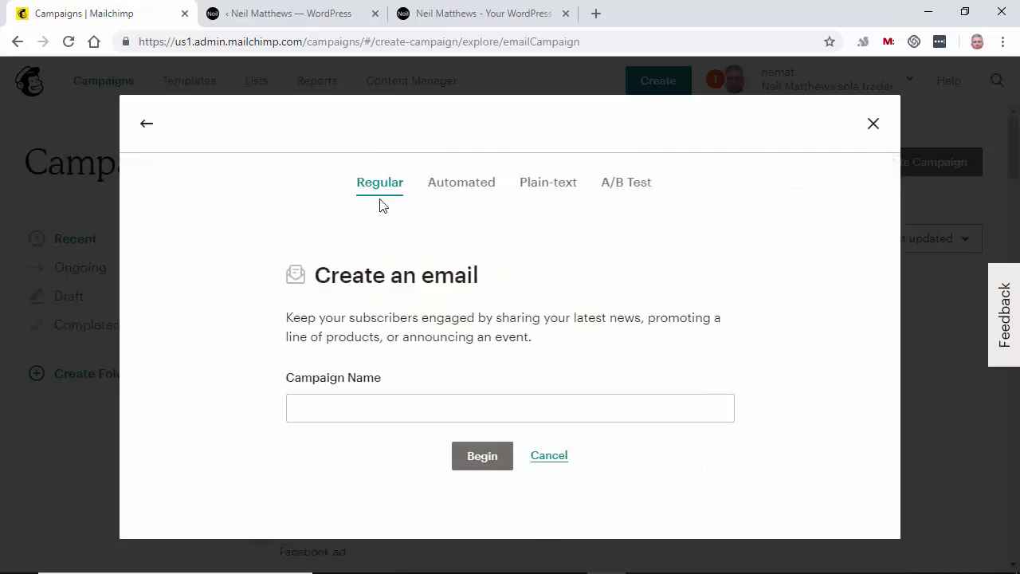
pyautogui.click(453, 184)
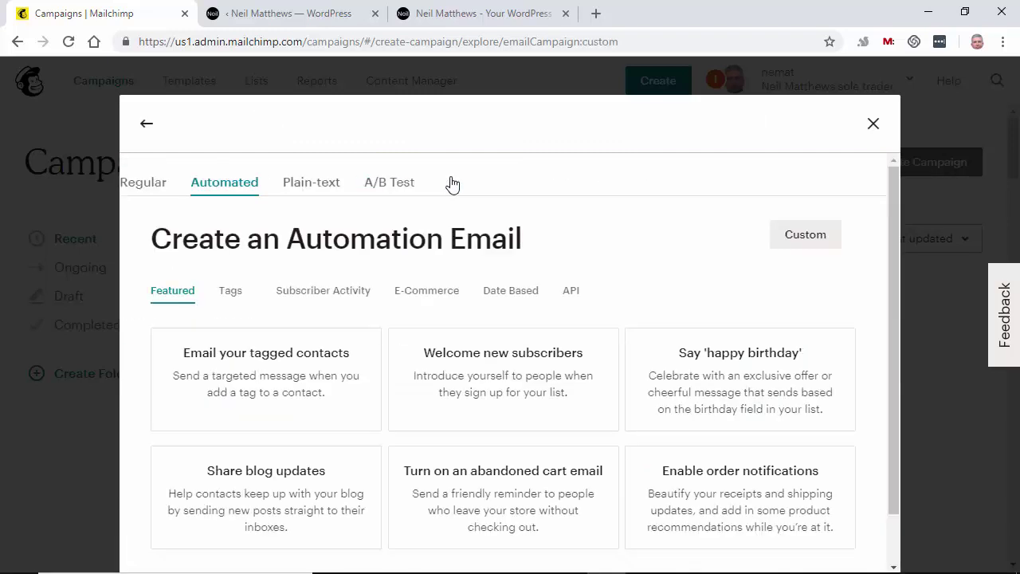
pyautogui.click(425, 293)
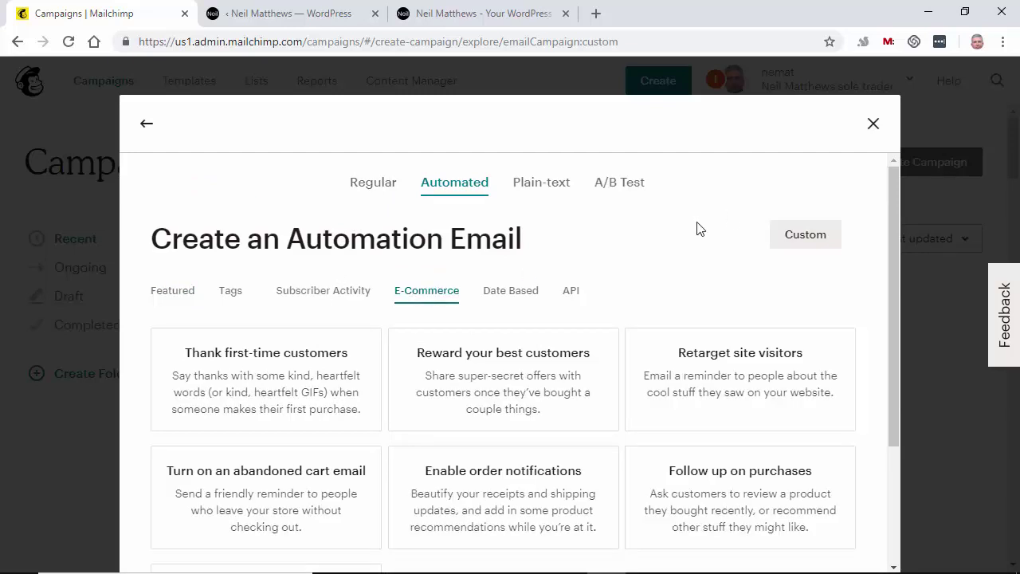
pyautogui.scroll(-1, 686, 265)
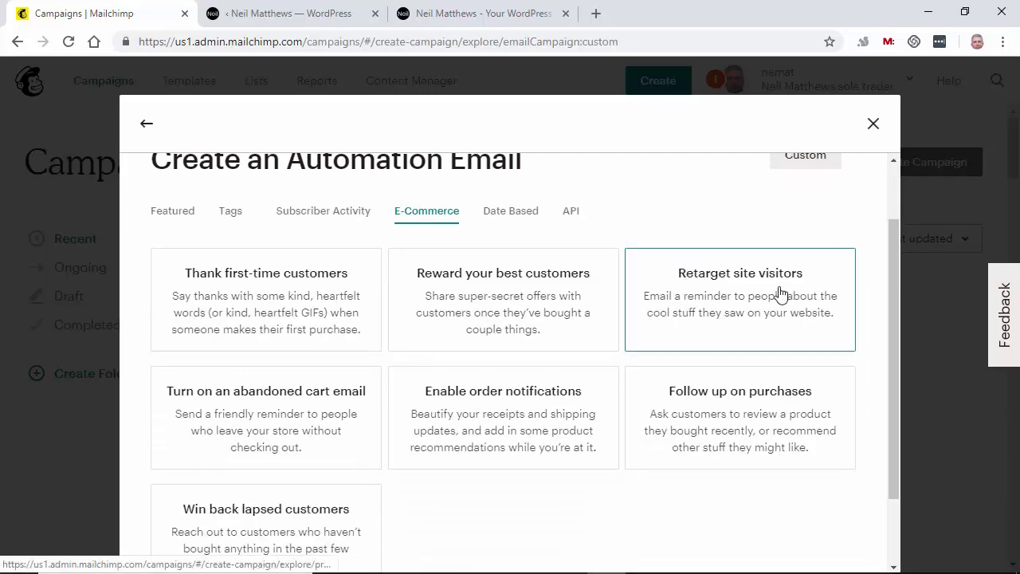
pyautogui.scroll(-1, 781, 295)
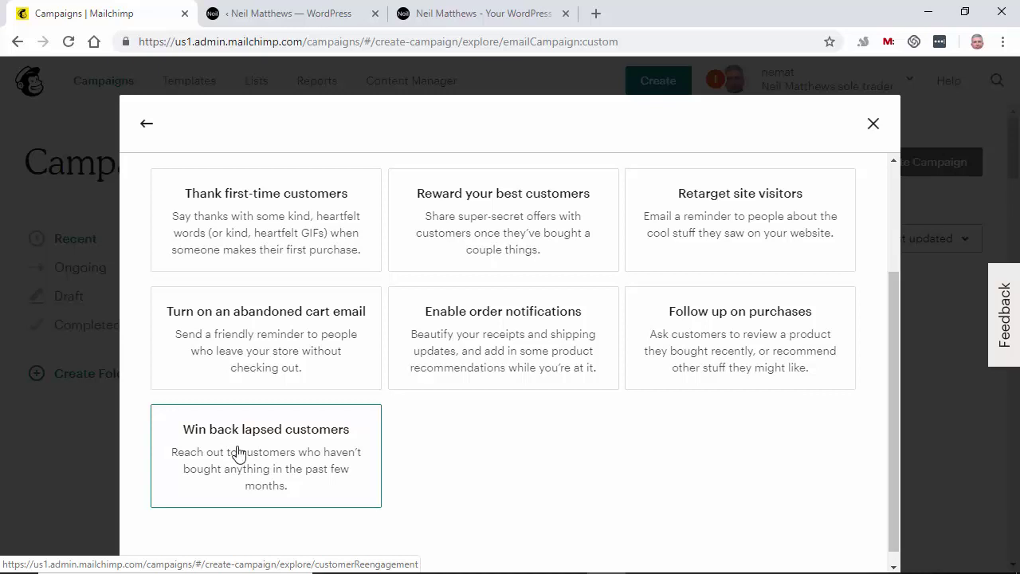
# - Pick Win back lapsed customers and begin it with the default campaign name and list
pyautogui.click(245, 449)
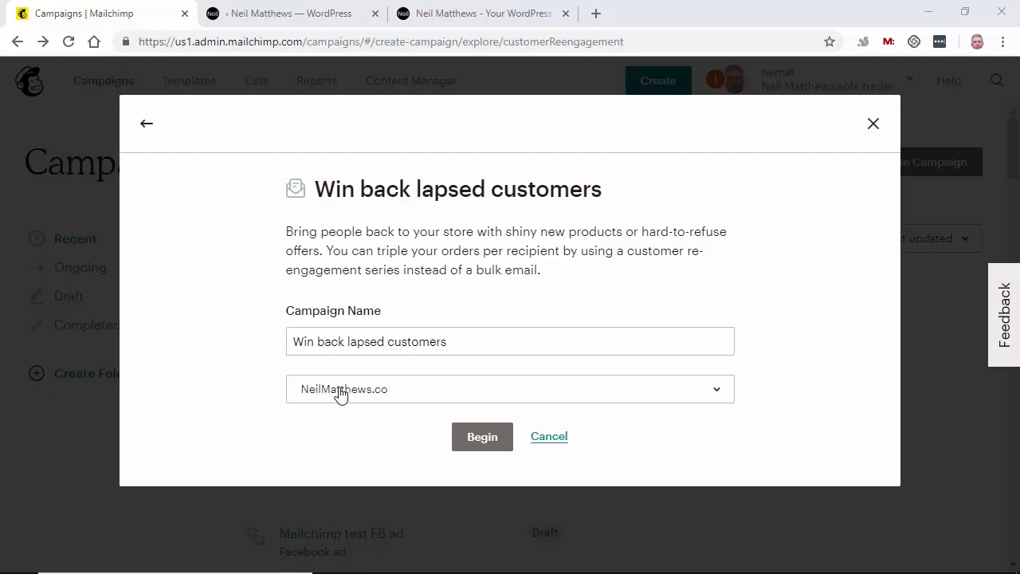
pyautogui.click(485, 440)
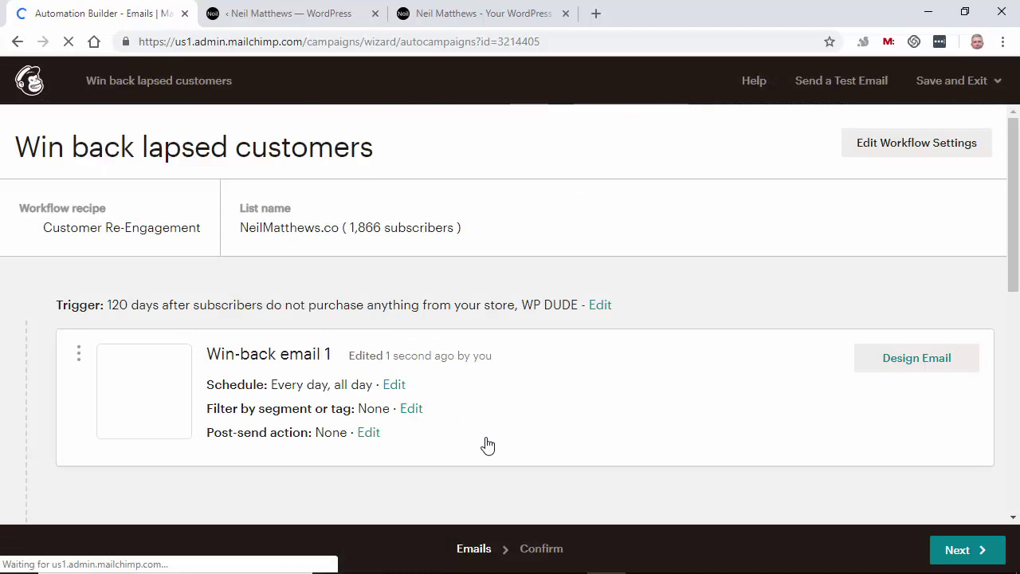
# - Scroll through the workflow to review the 120-, 240- and 360-day win-back email triggers
pyautogui.scroll(-1, 531, 302)
pyautogui.scroll(-5, 531, 302)
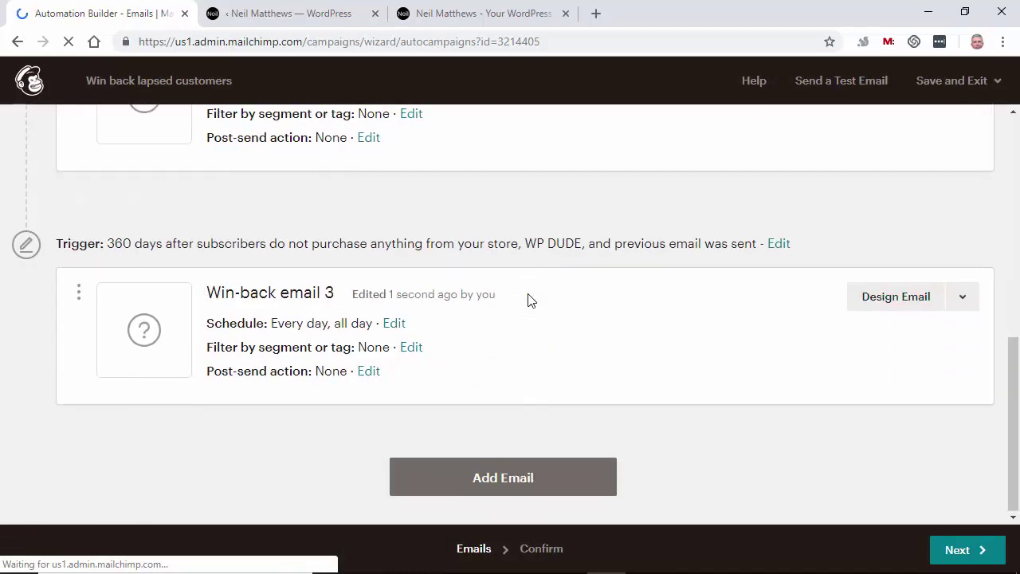
pyautogui.scroll(5, 531, 300)
pyautogui.scroll(1, 531, 300)
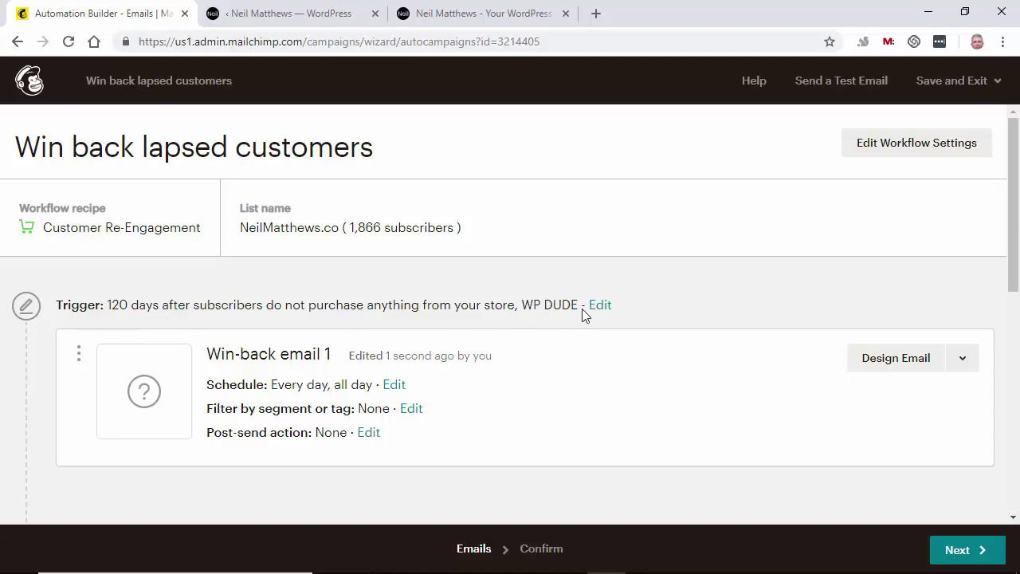
pyautogui.scroll(-3, 583, 314)
pyautogui.scroll(2, 306, 155)
pyautogui.scroll(-2, 221, 266)
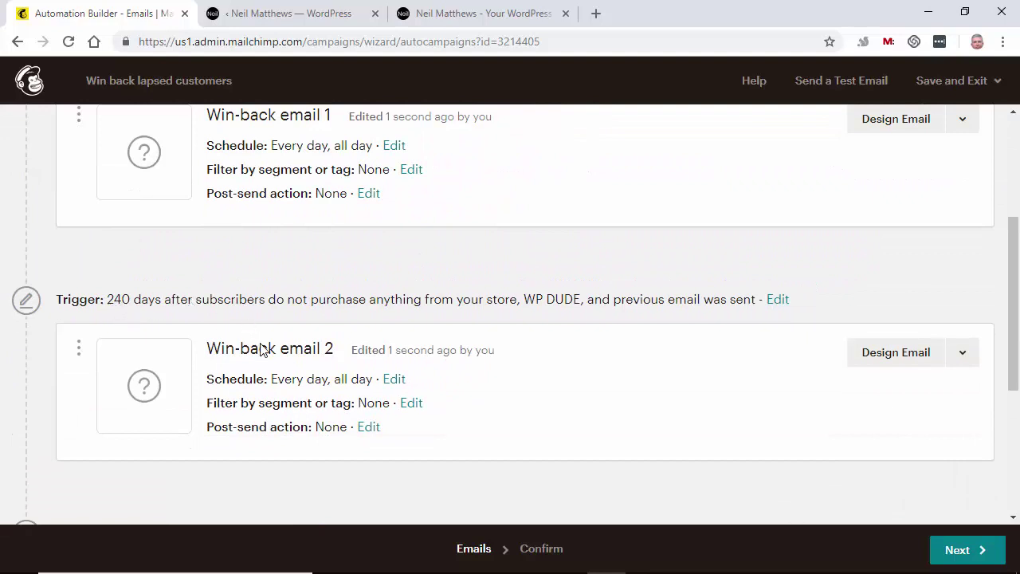
pyautogui.scroll(-4, 293, 348)
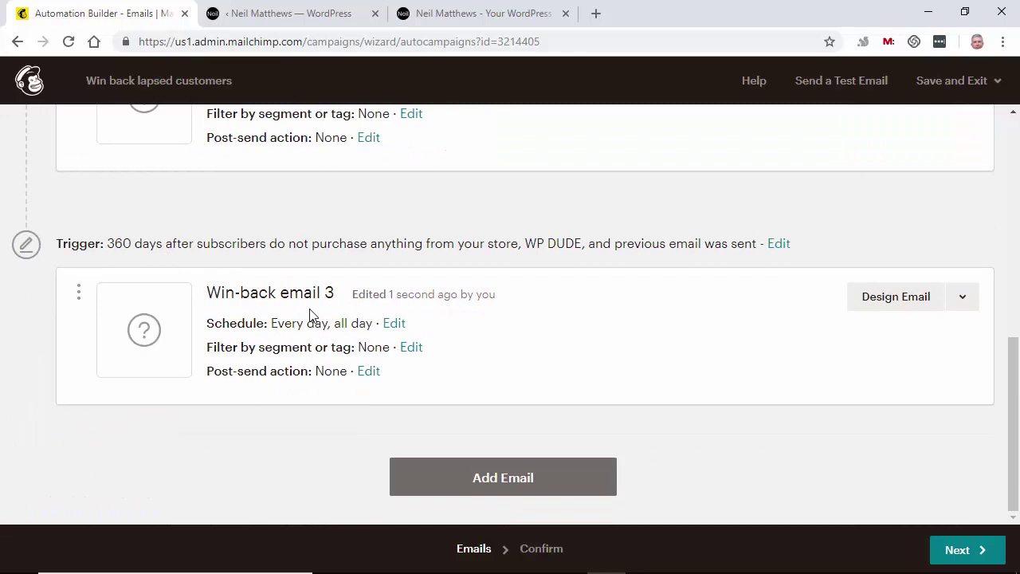
pyautogui.scroll(5, 311, 315)
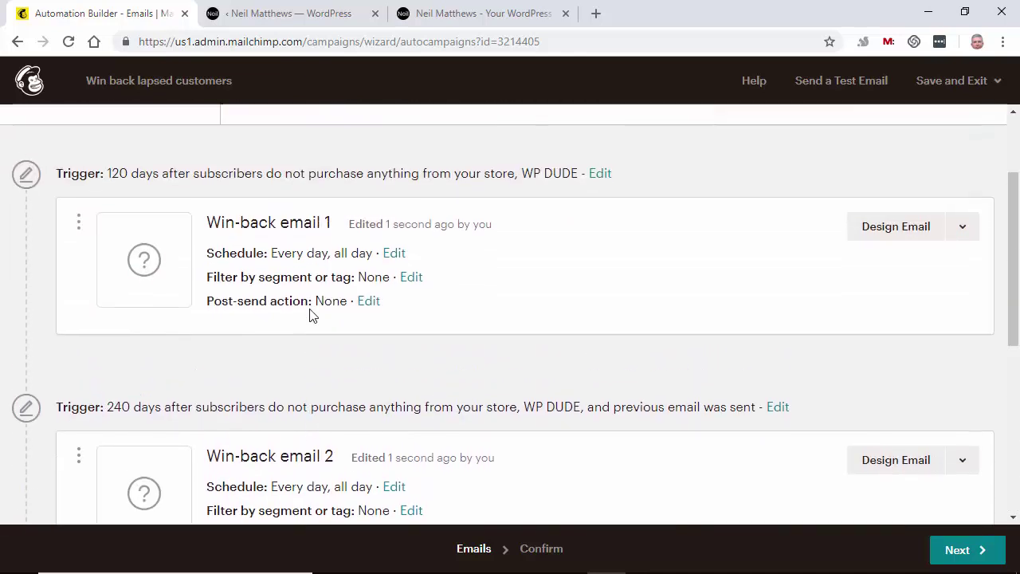
pyautogui.scroll(2, 310, 315)
pyautogui.scroll(-3, 311, 315)
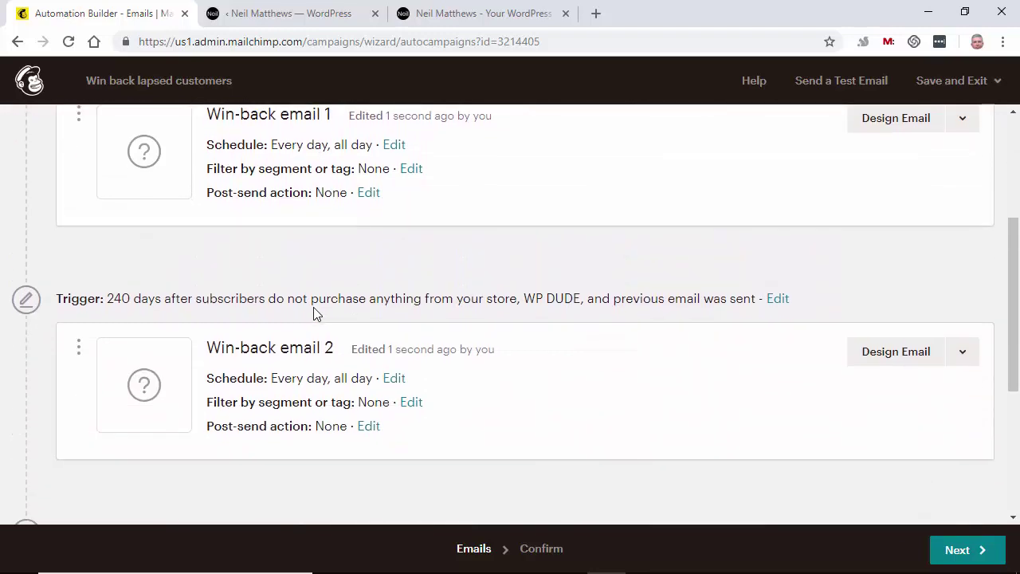
pyautogui.scroll(-2, 316, 312)
pyautogui.scroll(-1, 316, 311)
pyautogui.scroll(4, 393, 336)
# - Append 'We haven't seen you for a long time' to Win-back email 1's subject line and continue
pyautogui.click(889, 201)
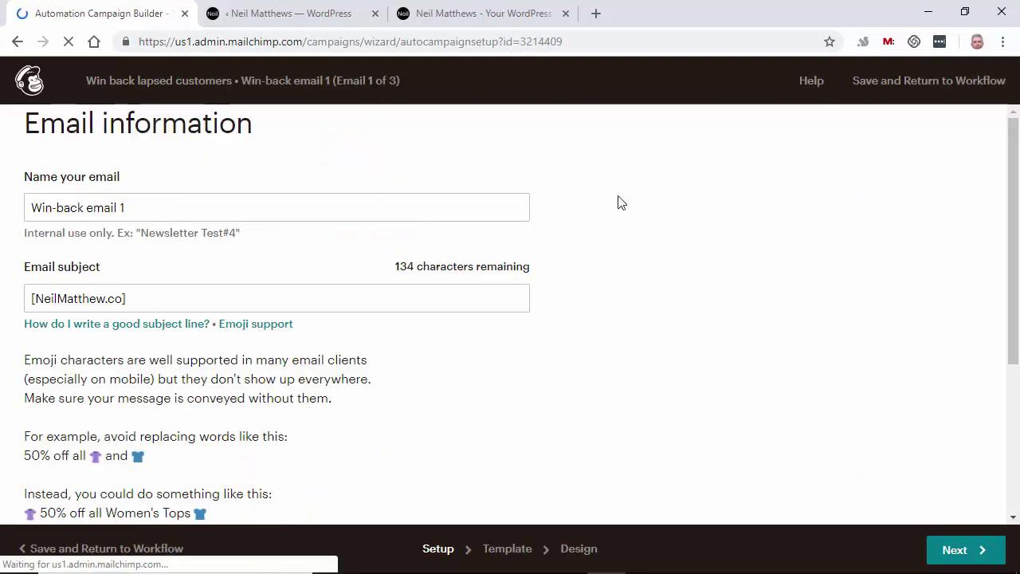
pyautogui.scroll(-2, 617, 200)
pyautogui.scroll(2, 617, 200)
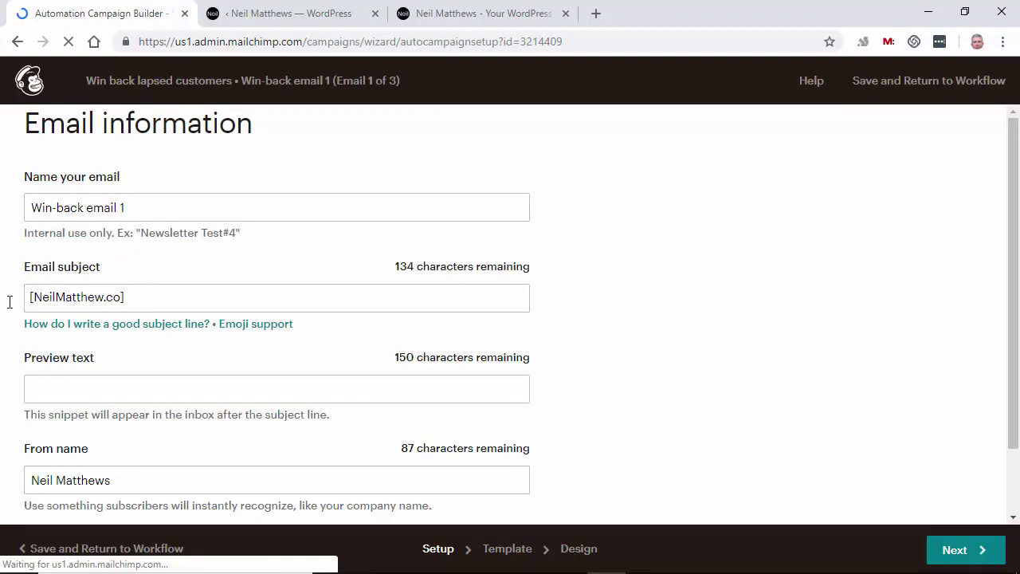
pyautogui.tripleClick(143, 298)
pyautogui.click(144, 298)
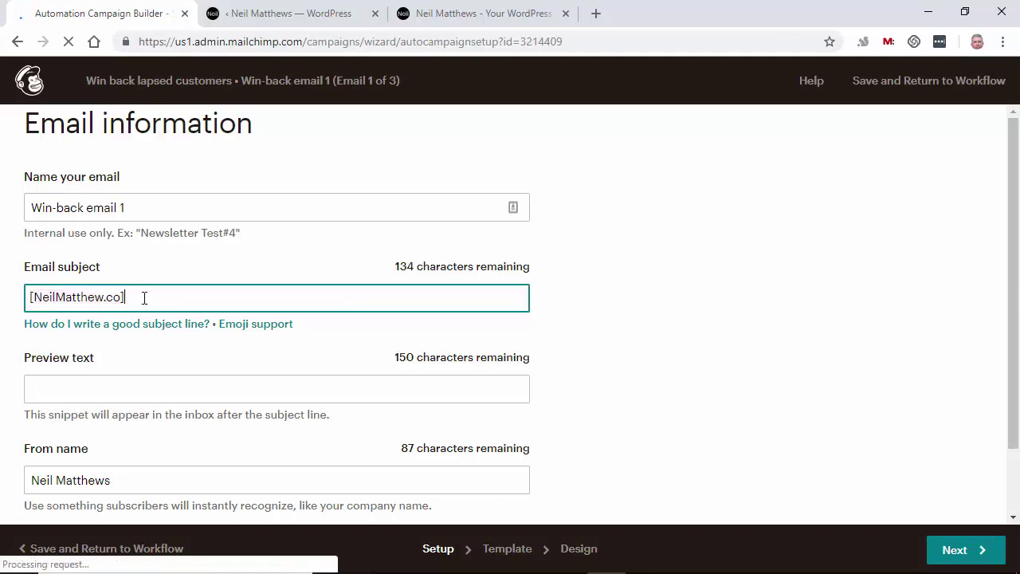
pyautogui.write("We haven't seen ")
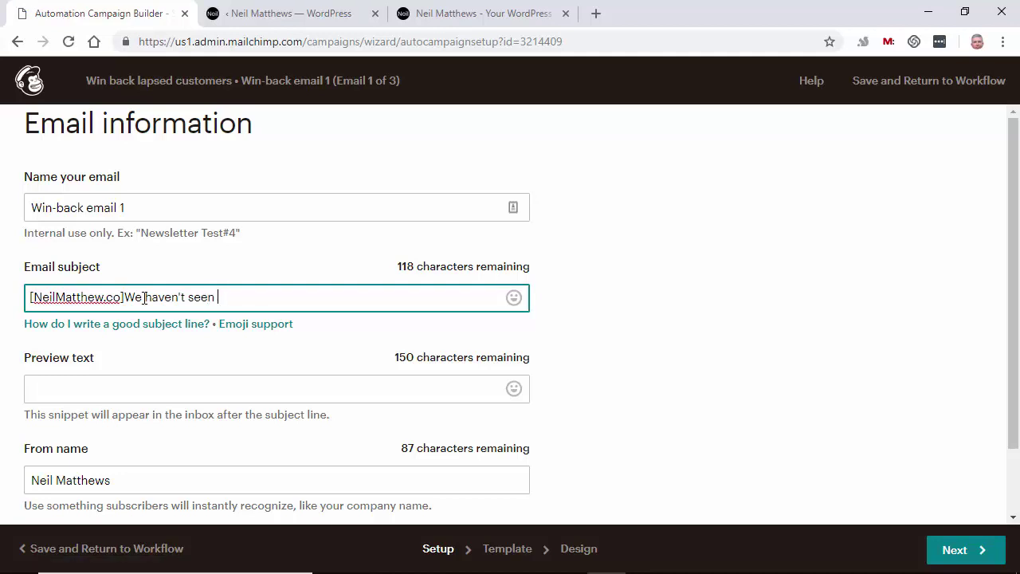
pyautogui.write('ou')
pyautogui.press('BackSpace')
pyautogui.press('BackSpace')
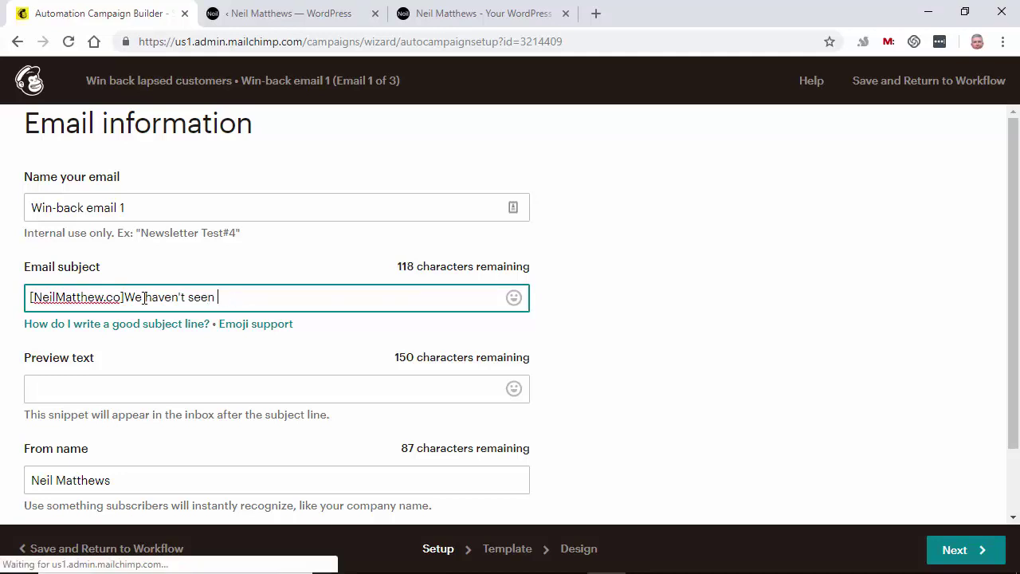
pyautogui.write('you for a long ti')
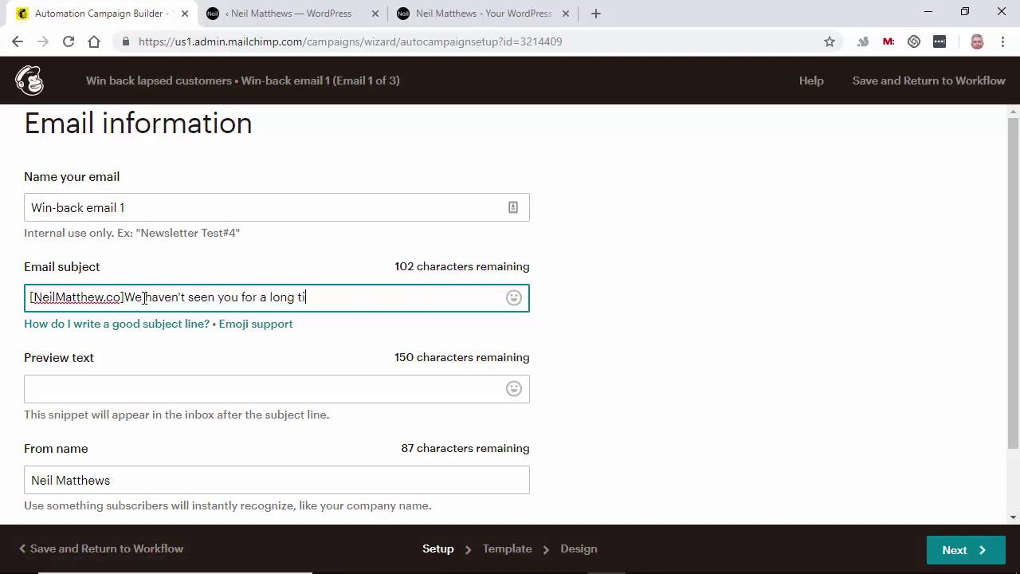
pyautogui.write('me')
pyautogui.scroll(-1, 462, 260)
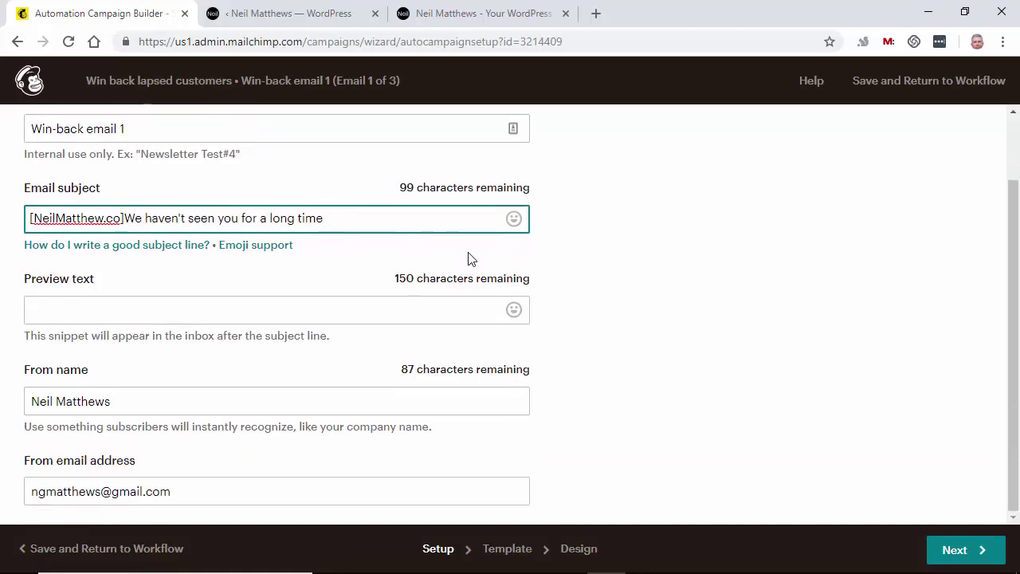
pyautogui.click(963, 556)
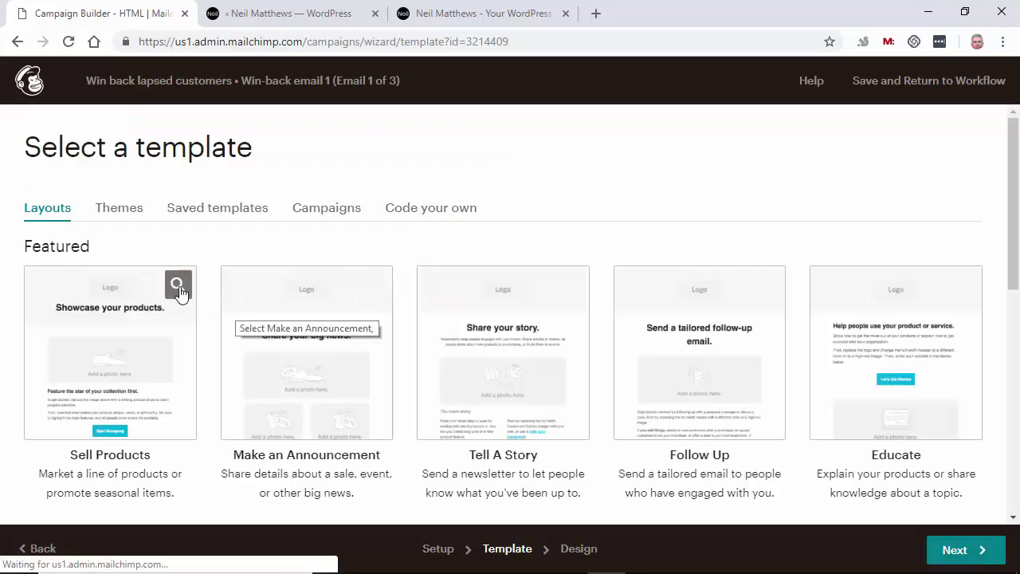
# - Pick the Featured Sell Products layout as the template for Win-back email 1
pyautogui.scroll(-1, 182, 293)
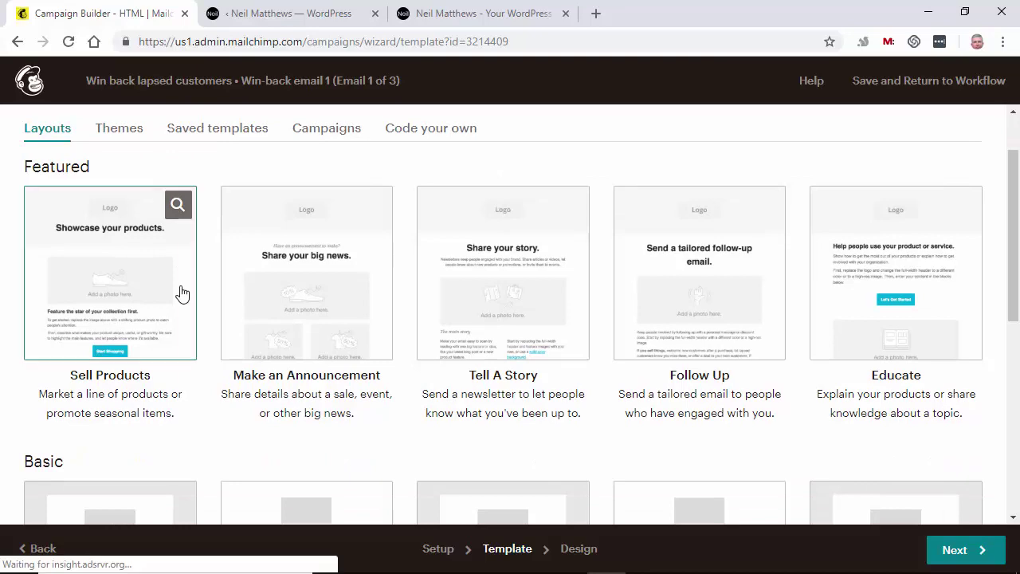
pyautogui.scroll(-3, 182, 292)
pyautogui.scroll(4, 182, 293)
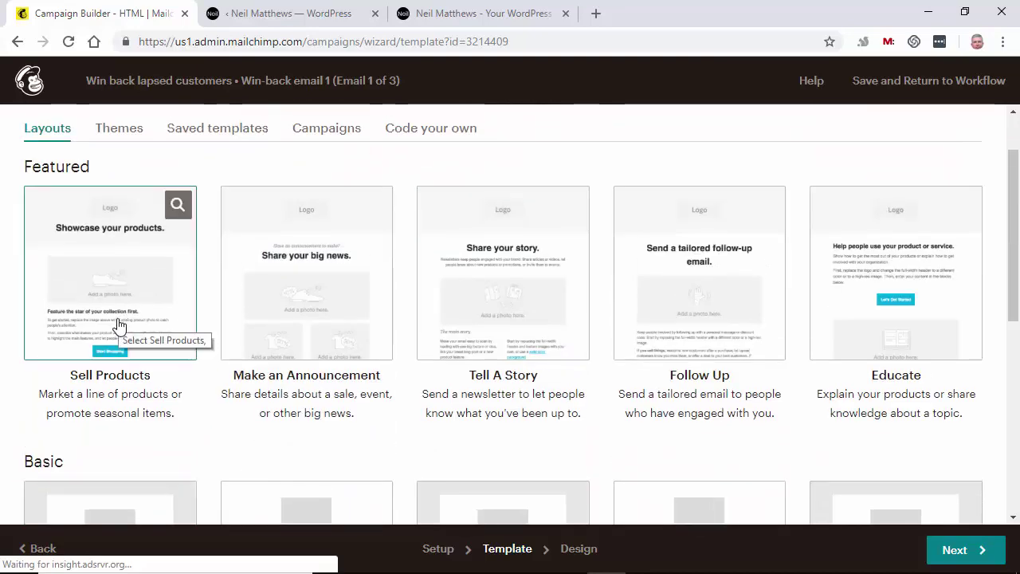
pyautogui.click(109, 303)
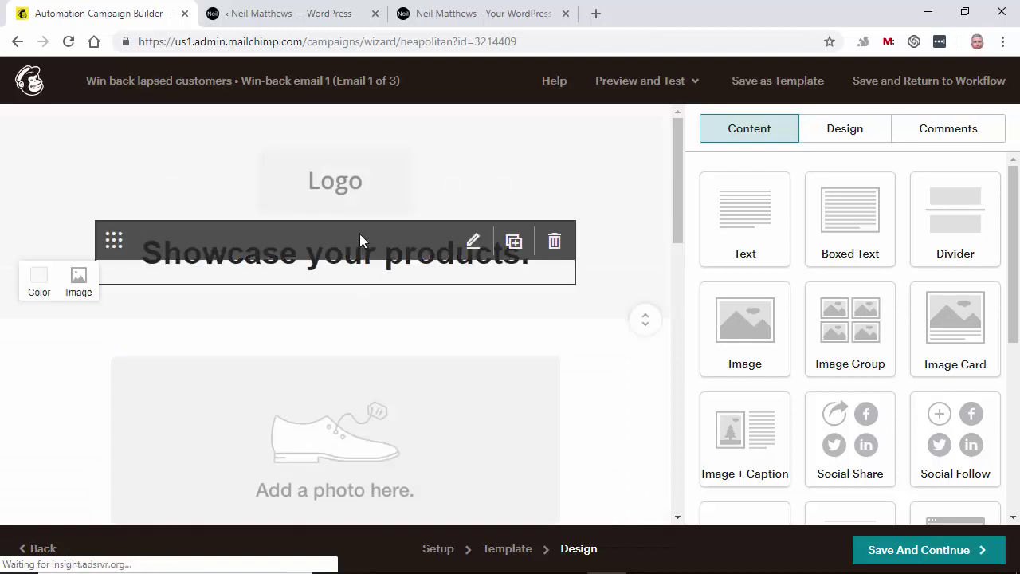
# - Replace the 'Showcase your products.' heading with 'We haven't seen you for some time'
pyautogui.click(473, 245)
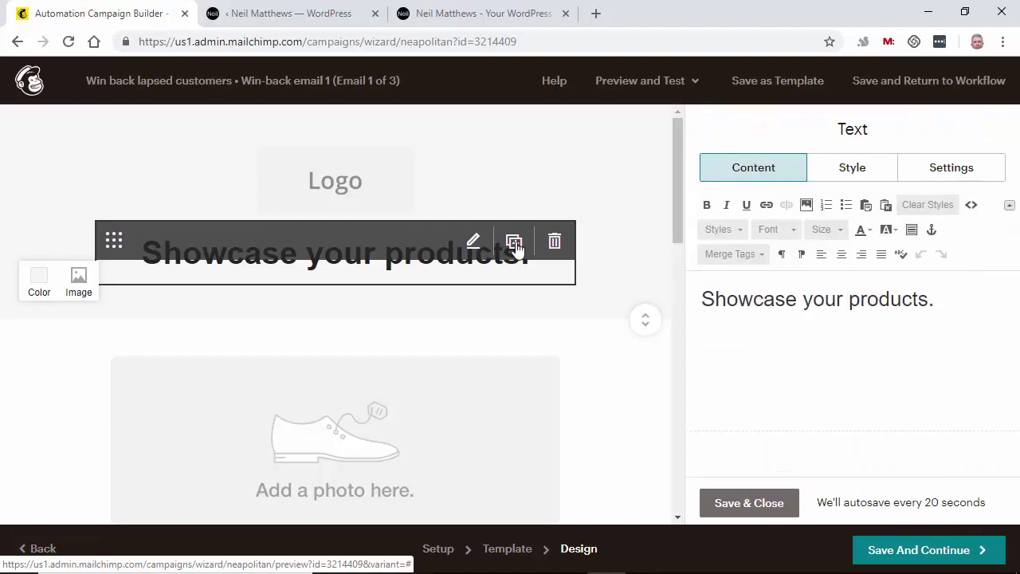
pyautogui.moveTo(948, 303); pyautogui.dragTo(700, 277)
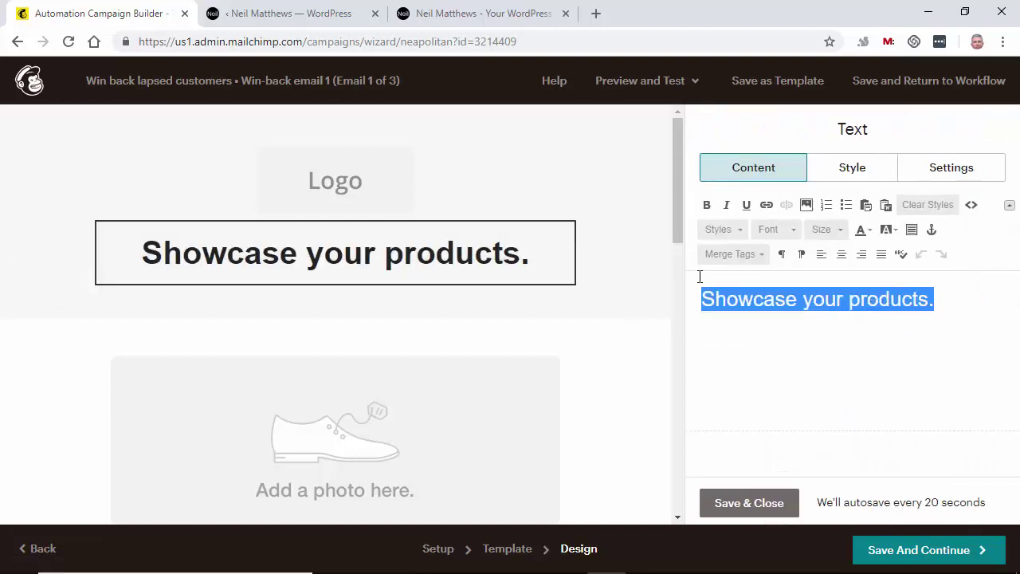
pyautogui.write('We havev')
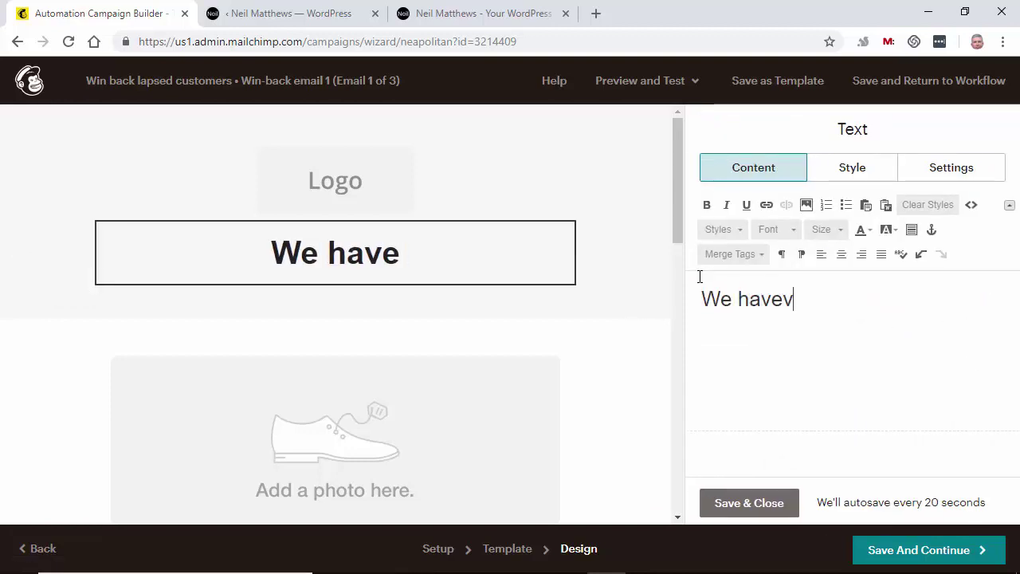
pyautogui.write("n't seenm")
pyautogui.press('BackSpace')
pyautogui.write('you for some time')
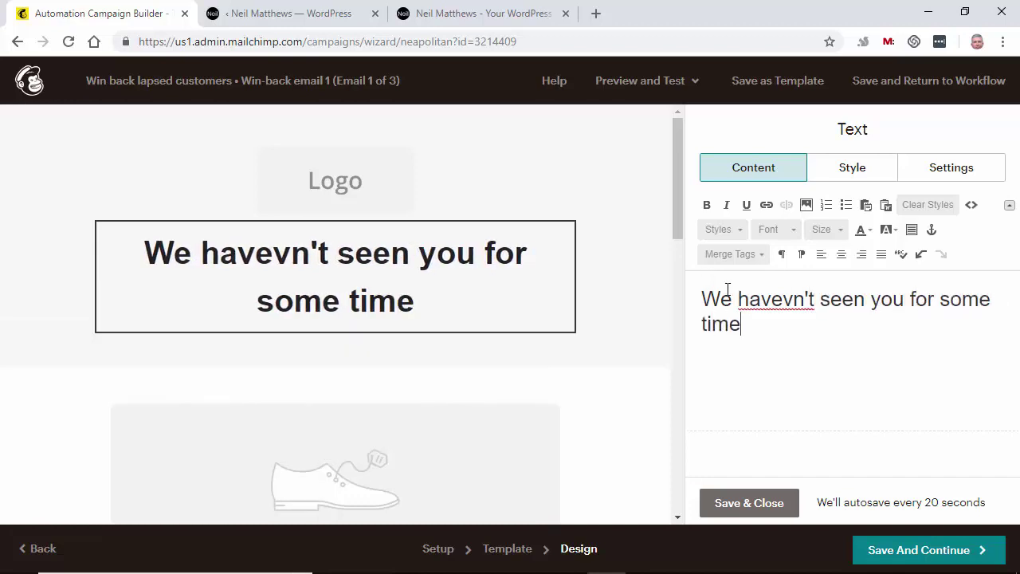
pyautogui.rightClick(783, 299)
pyautogui.click(829, 317)
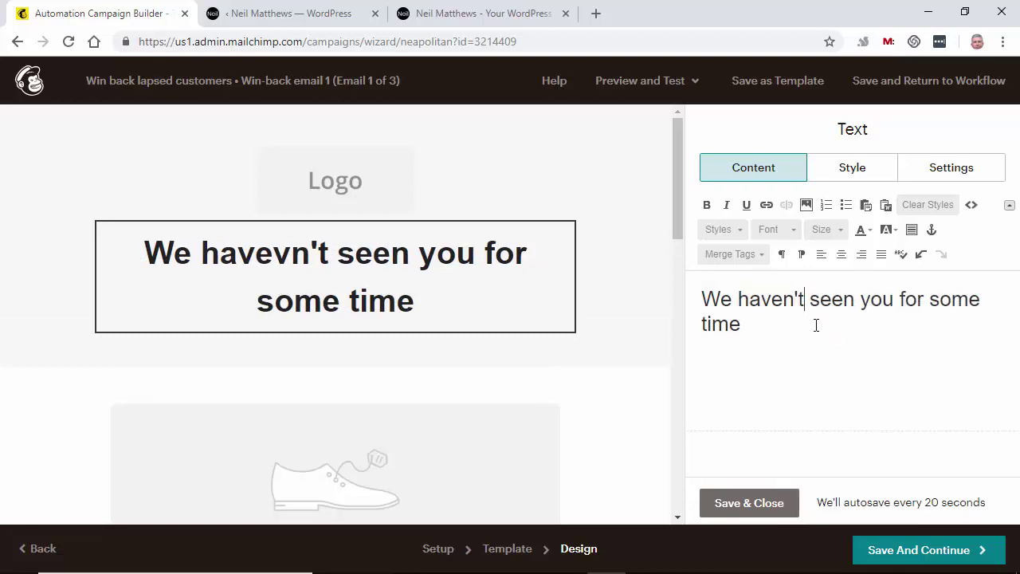
# - Add a lorem ipsum placeholder line and the line 'We are now selling widget' below it
pyautogui.press('Return')
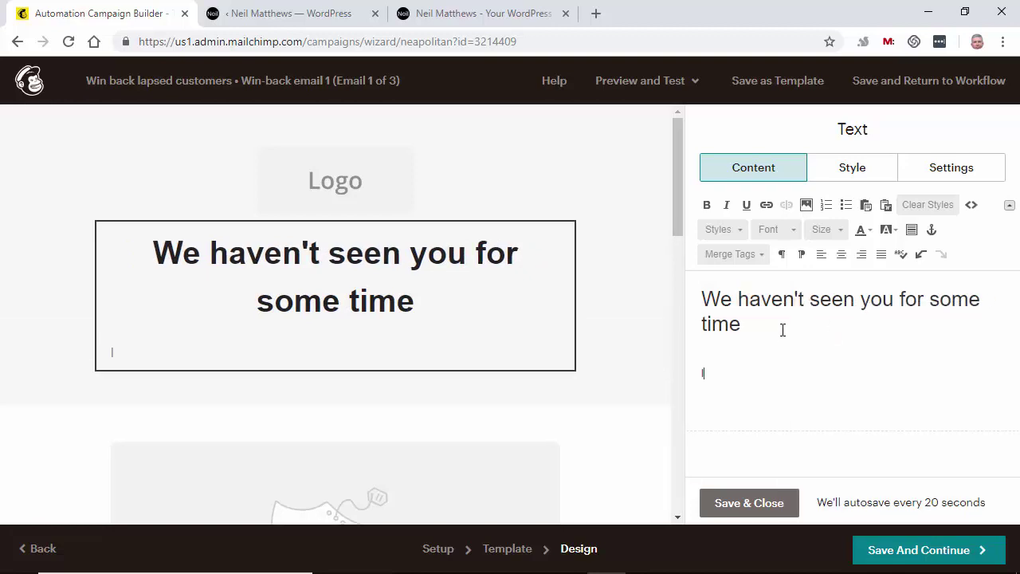
pyautogui.write('lorem upsum asjdfklsdjaf lsajlkfsklad;f')
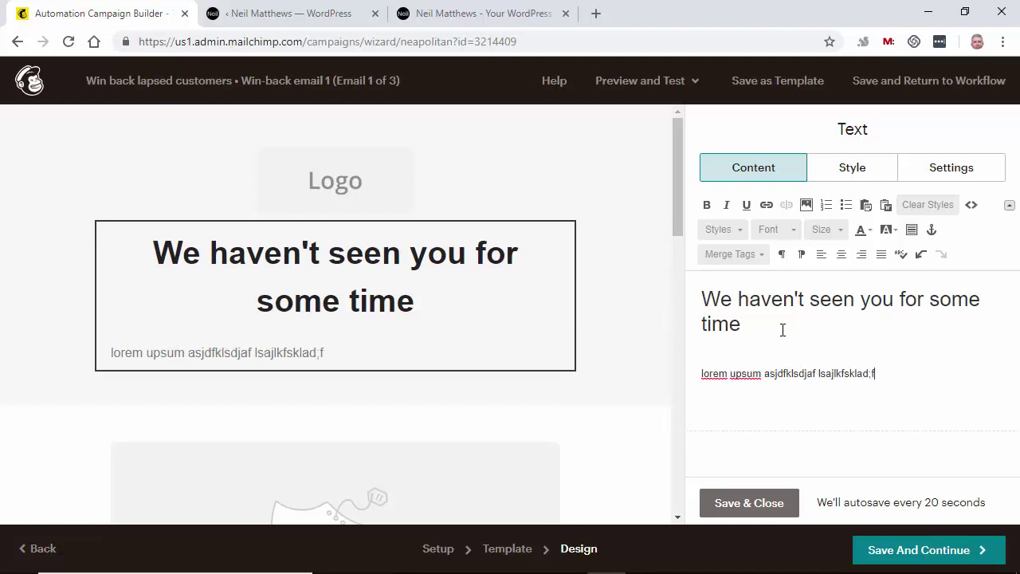
pyautogui.press('Return')
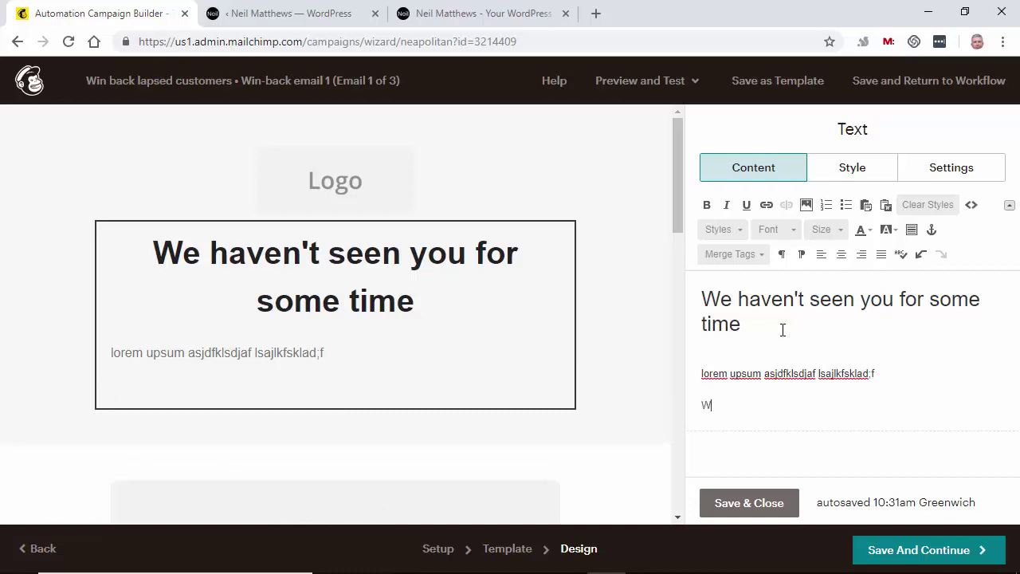
pyautogui.write('We are ow se')
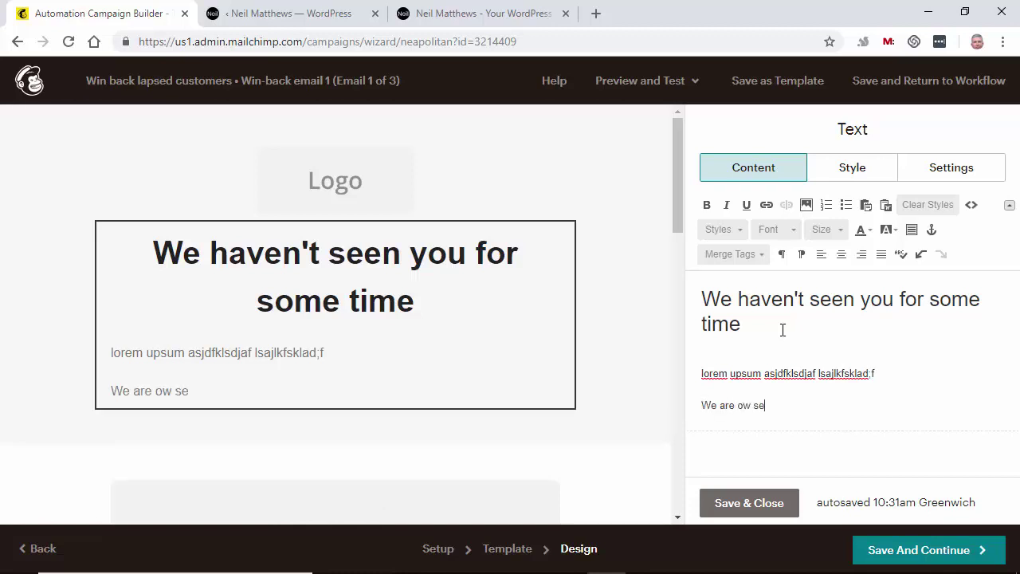
pyautogui.press('BackSpace')
pyautogui.press('BackSpace')
pyautogui.press('BackSpace')
pyautogui.write('how')
pyautogui.press('BackSpace')
pyautogui.press('BackSpace')
pyautogui.press('BackSpace')
pyautogui.write('now selling wuidget')
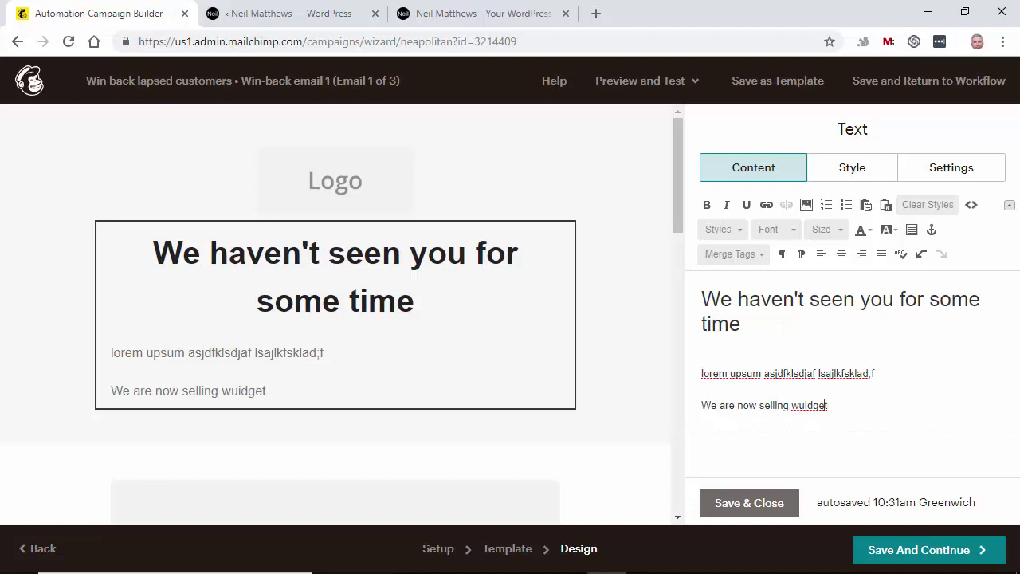
pyautogui.press('BackSpace')
pyautogui.click(742, 506)
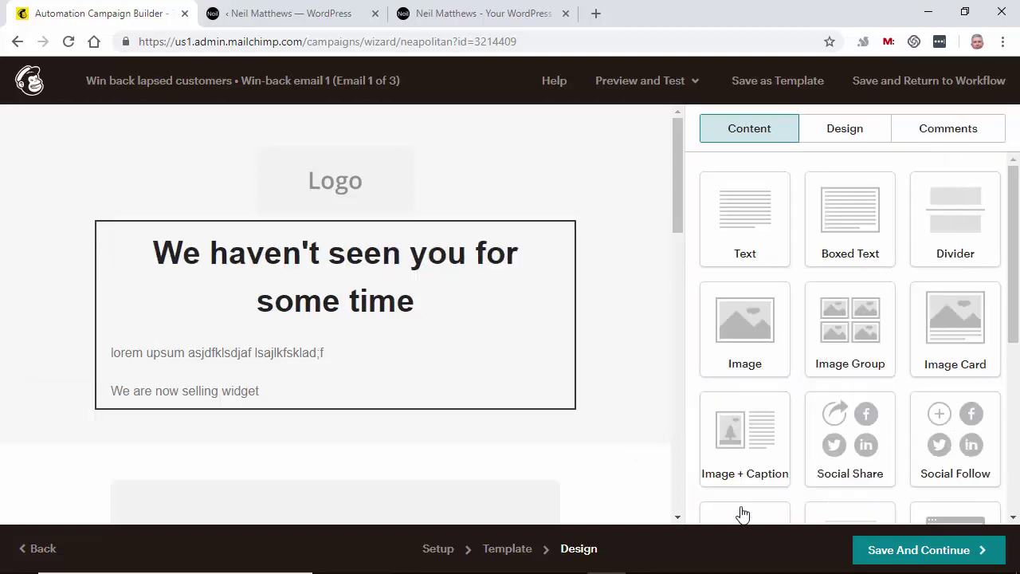
pyautogui.scroll(-1, 583, 278)
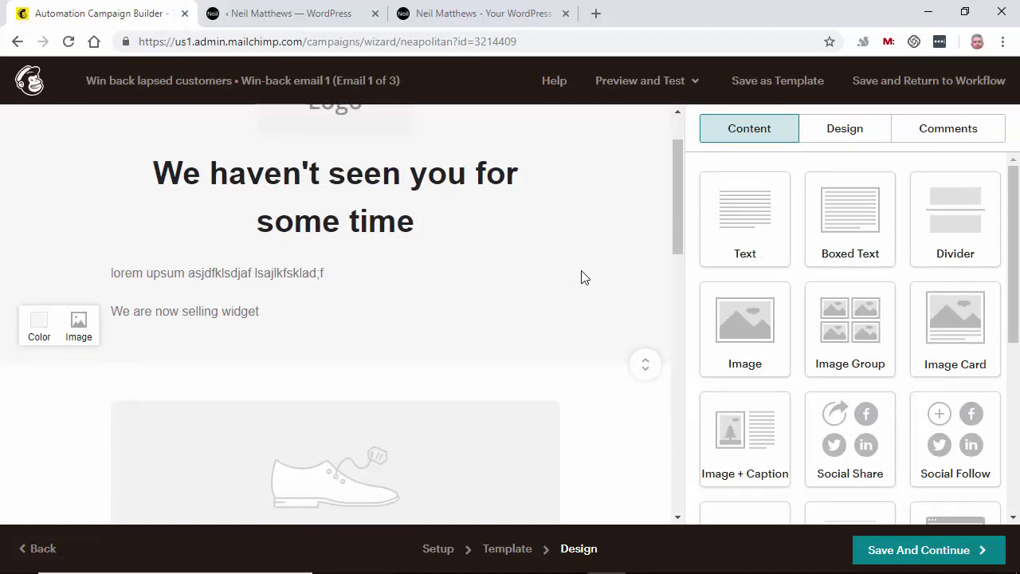
pyautogui.scroll(-3, 576, 280)
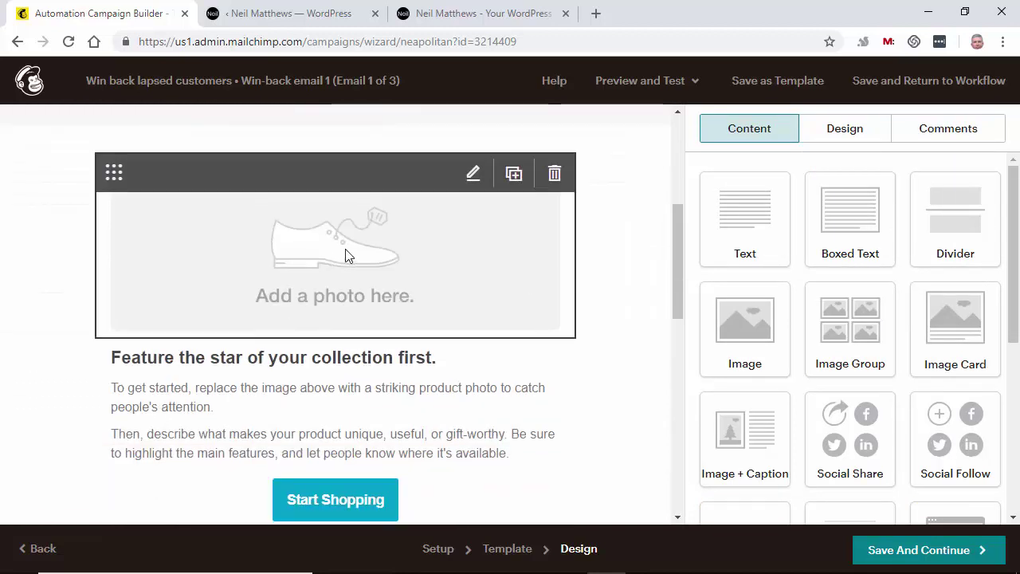
pyautogui.click(474, 177)
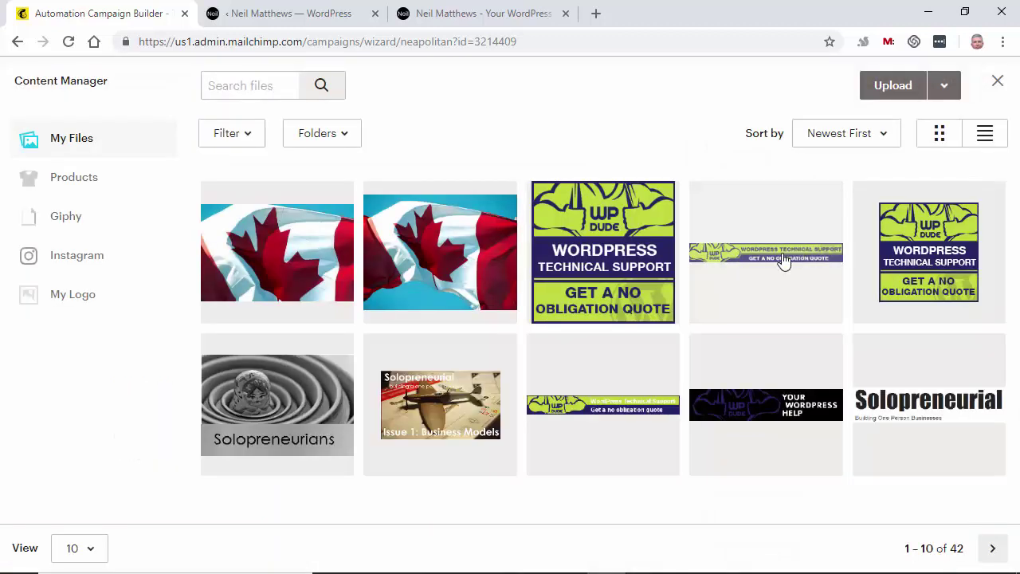
pyautogui.click(441, 245)
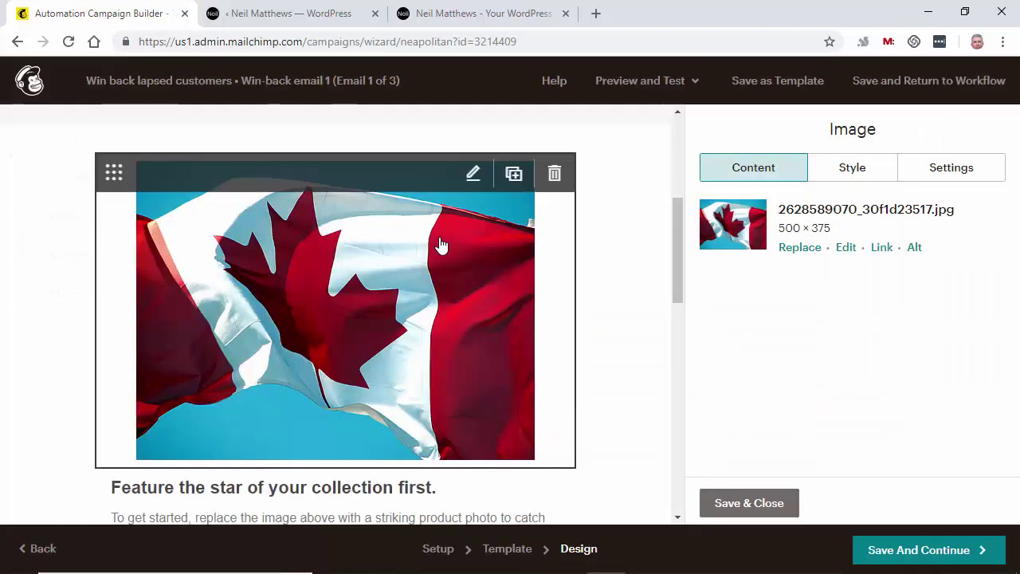
pyautogui.click(753, 505)
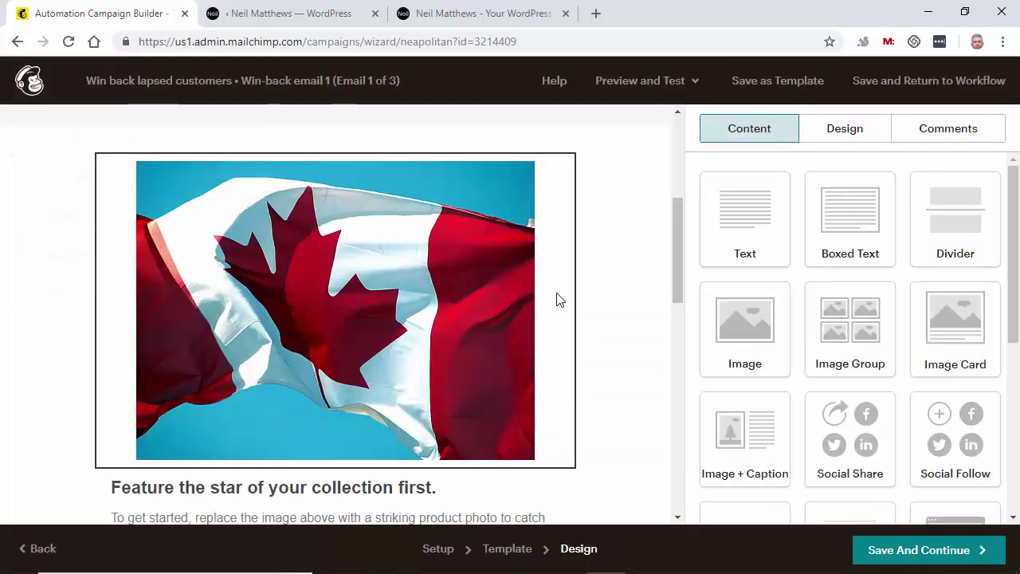
pyautogui.scroll(-3, 542, 280)
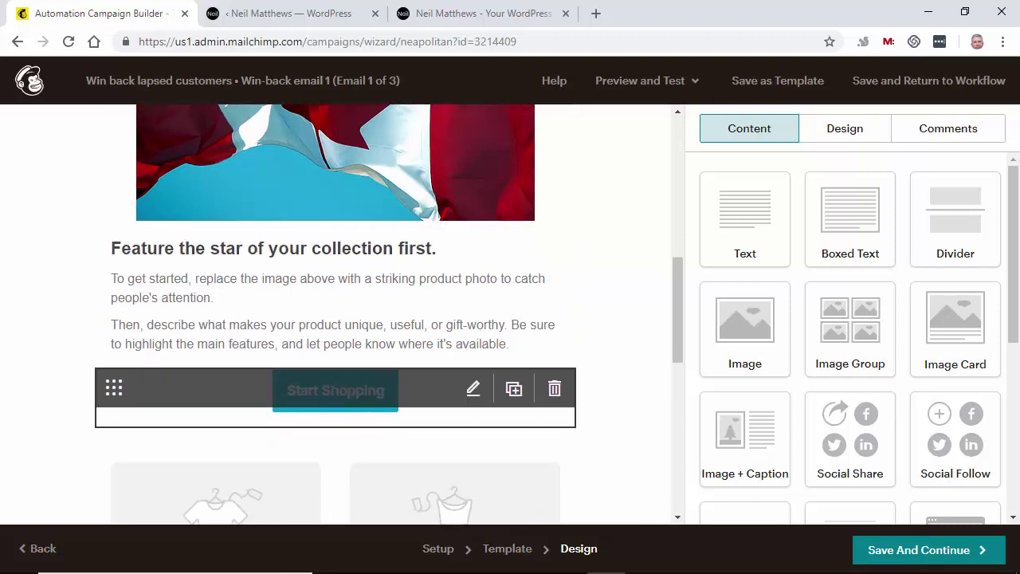
# - Save the design and scroll the workflow to check Win-back email 1's flag thumbnail
pyautogui.click(899, 552)
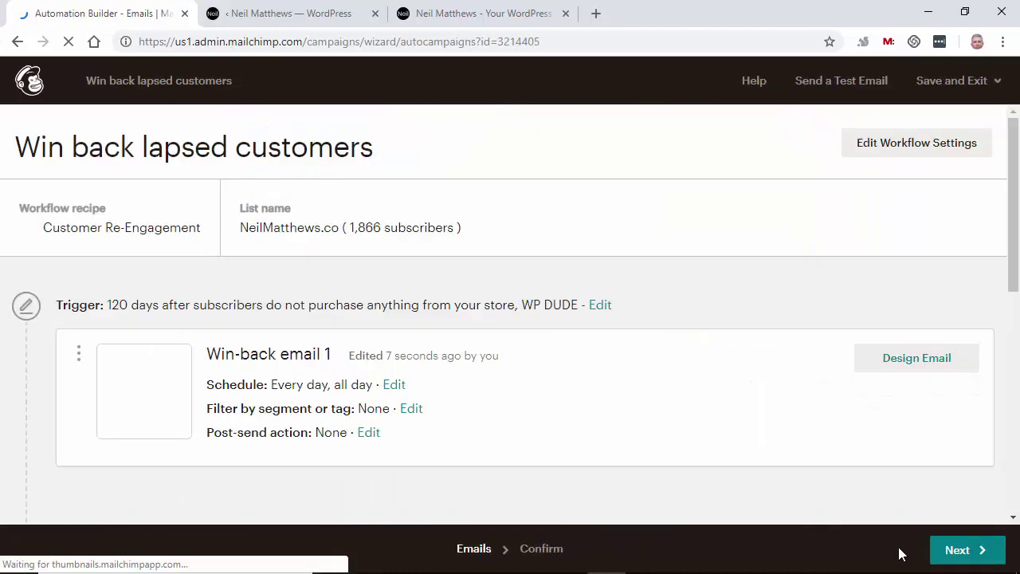
pyautogui.scroll(-2, 266, 193)
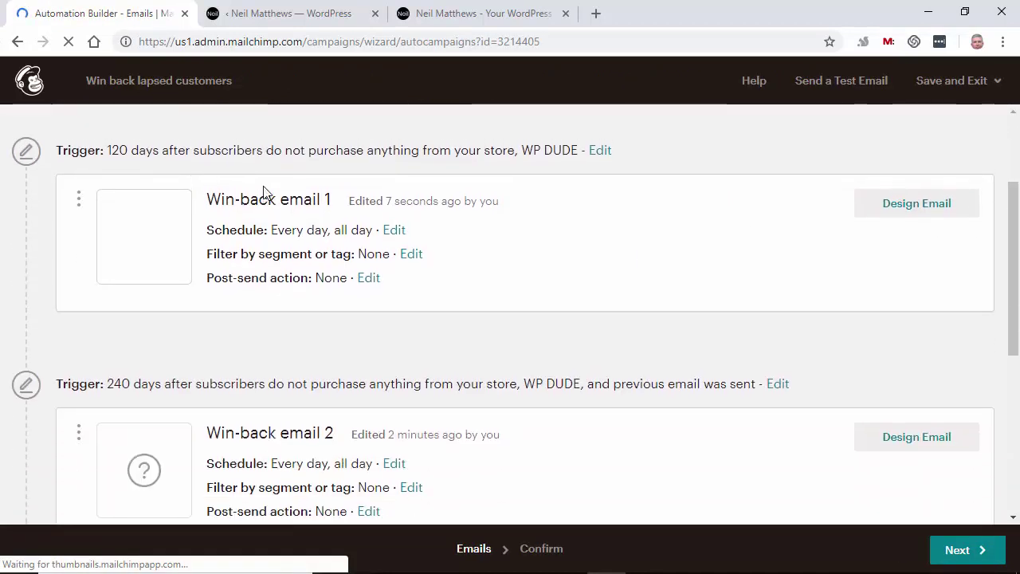
pyautogui.scroll(1, 265, 193)
pyautogui.scroll(-5, 266, 194)
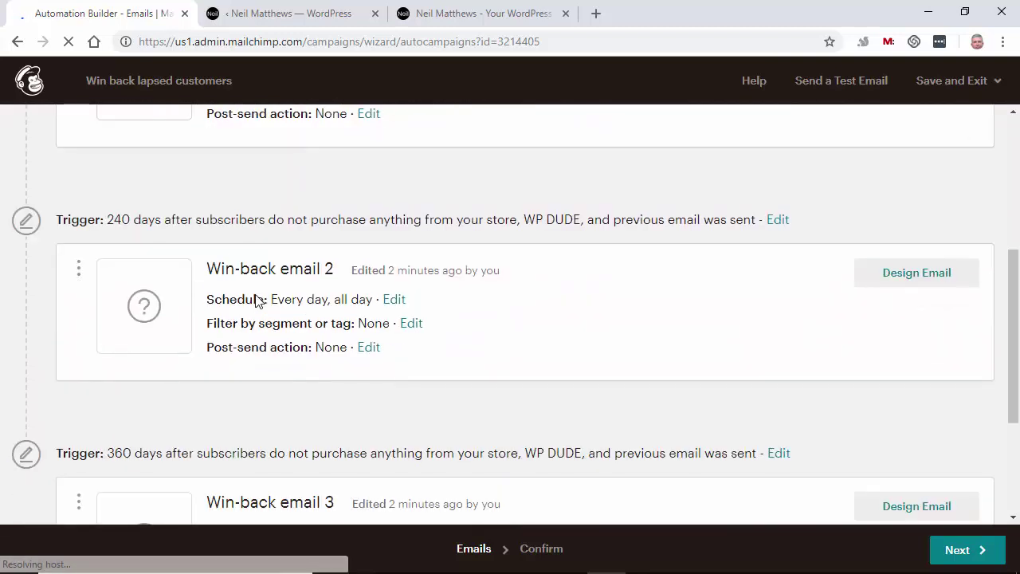
pyautogui.scroll(4, 287, 422)
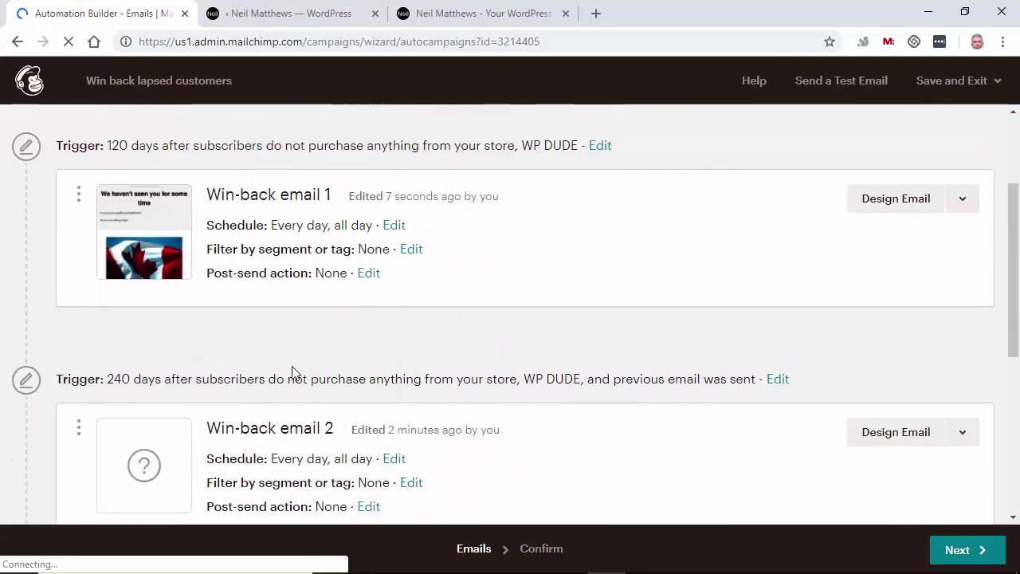
pyautogui.scroll(2, 304, 322)
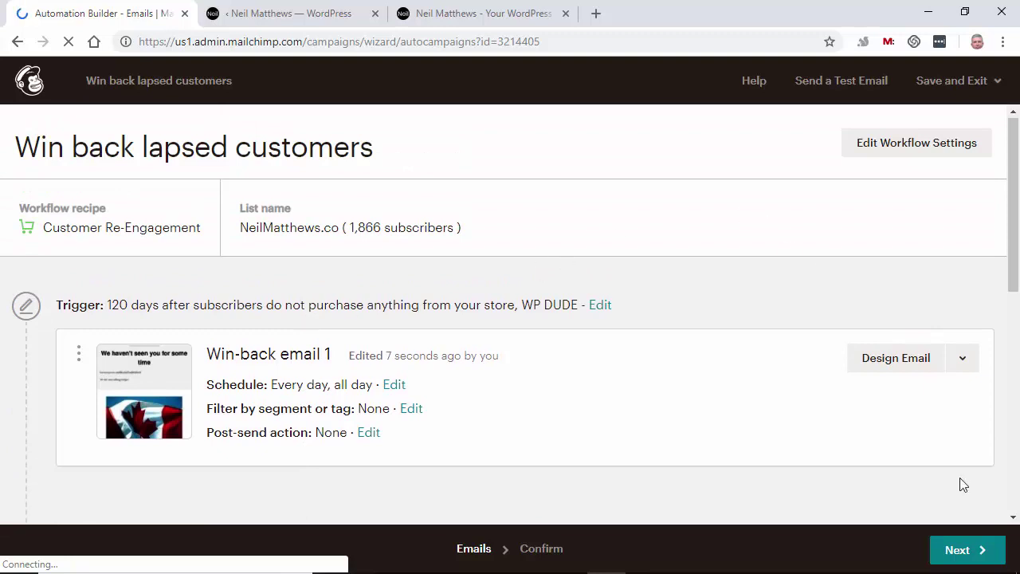
pyautogui.scroll(-1, 959, 483)
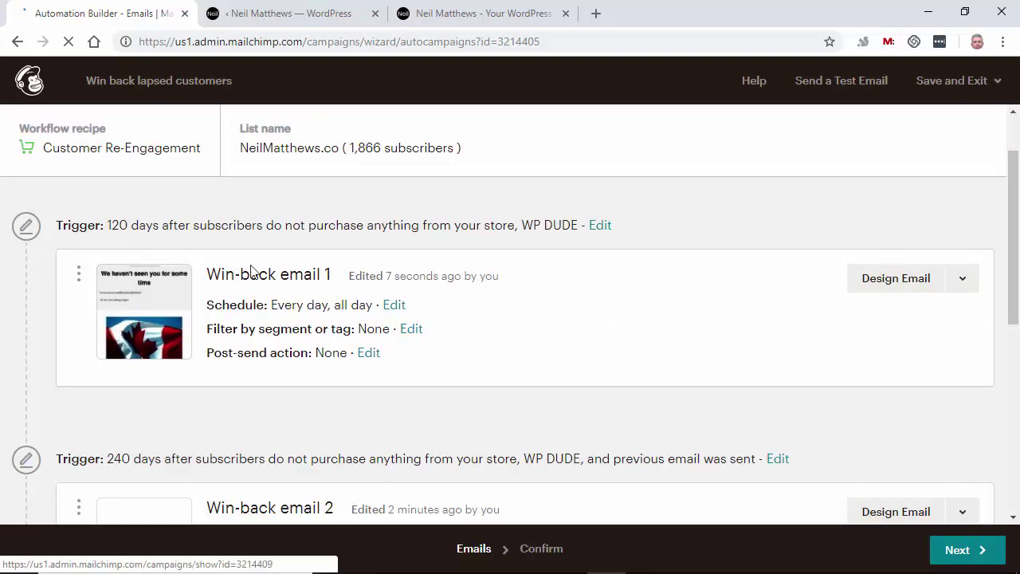
pyautogui.scroll(1, 244, 309)
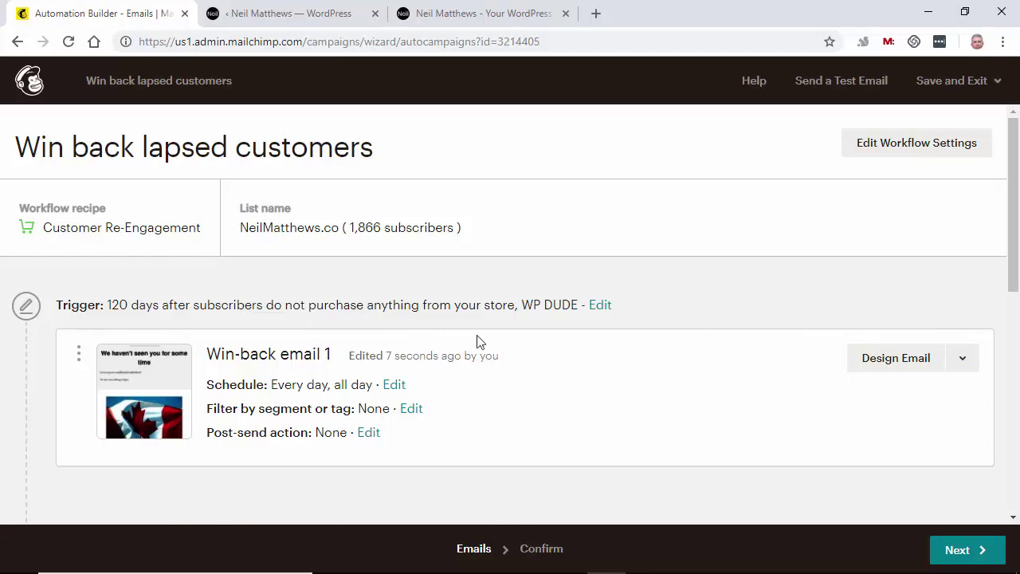
pyautogui.scroll(-2, 444, 388)
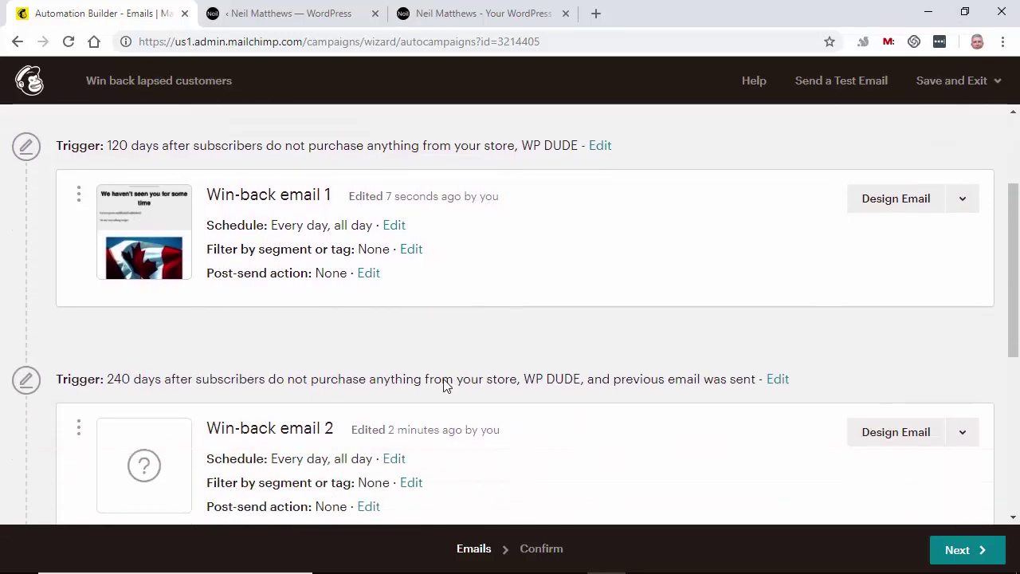
pyautogui.scroll(-3, 444, 384)
pyautogui.scroll(3, 444, 382)
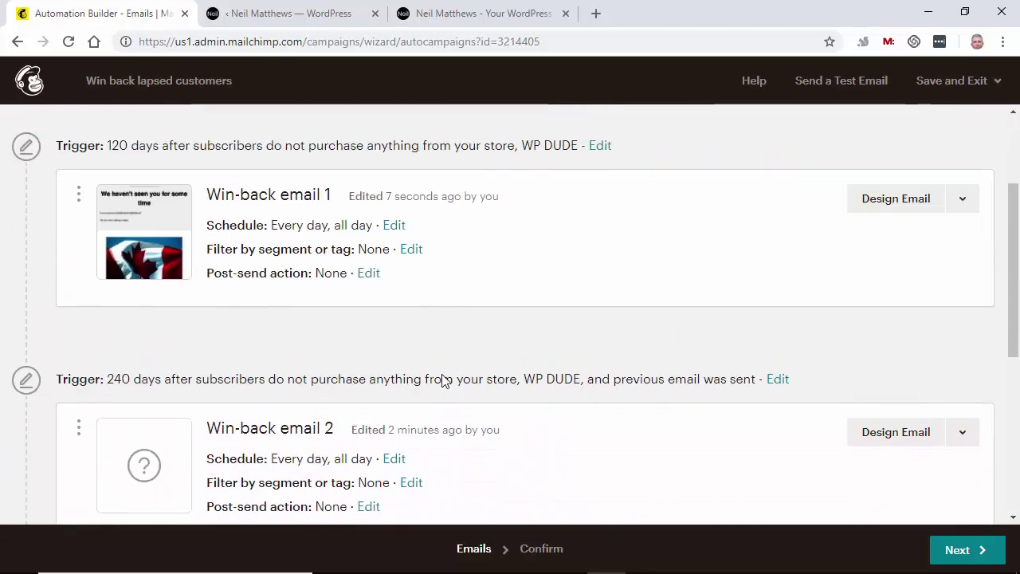
pyautogui.scroll(-5, 443, 381)
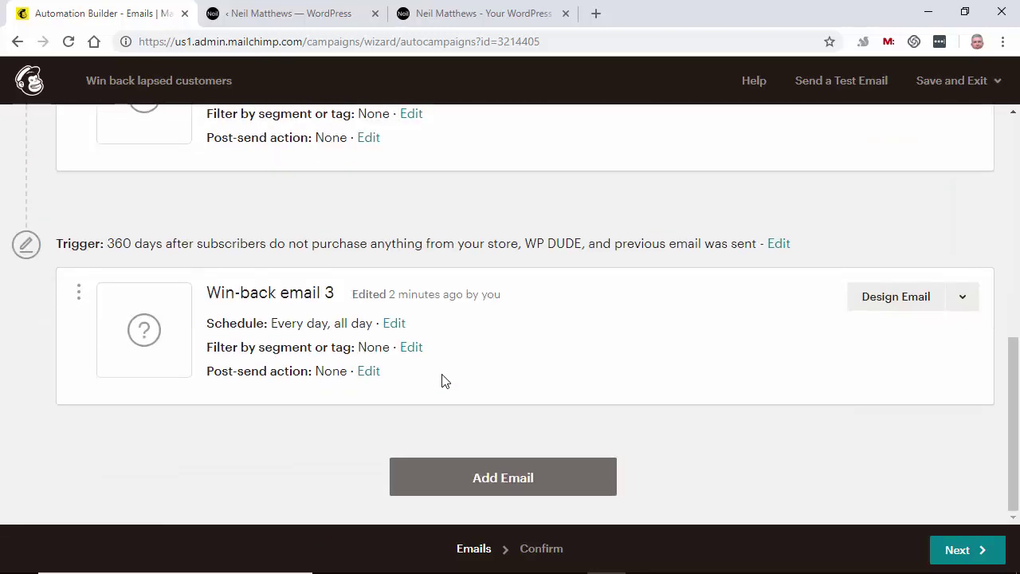
pyautogui.scroll(7, 444, 381)
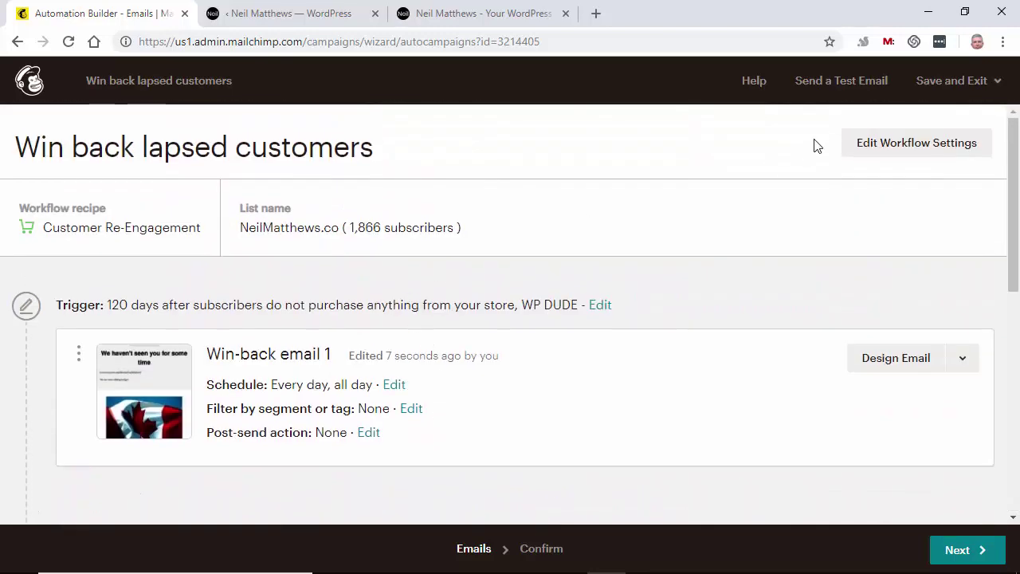
pyautogui.moveTo(965, 88)
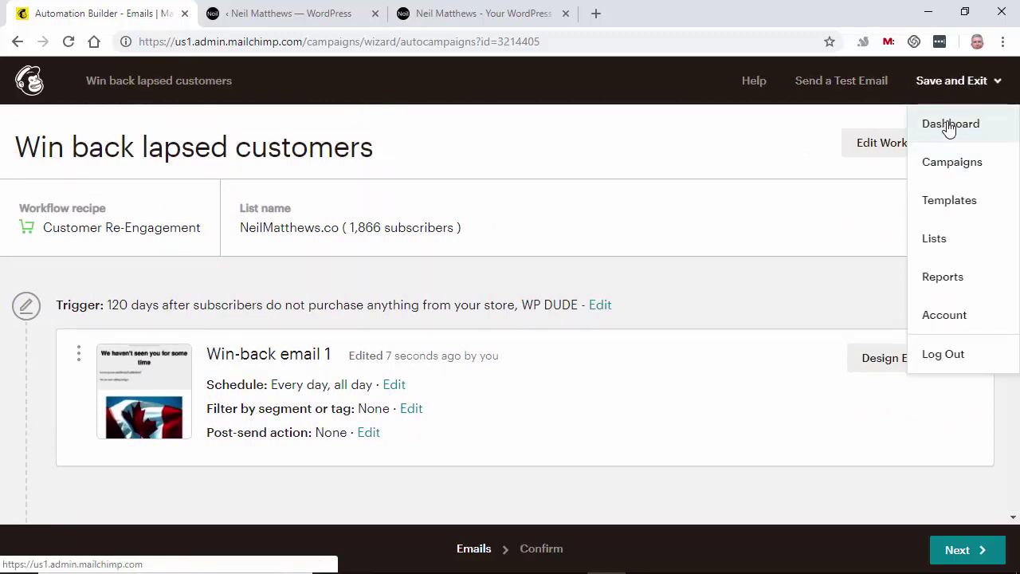
# - Exit to the dashboard without starting the automation and select the From Automations revenue figure
pyautogui.click(946, 125)
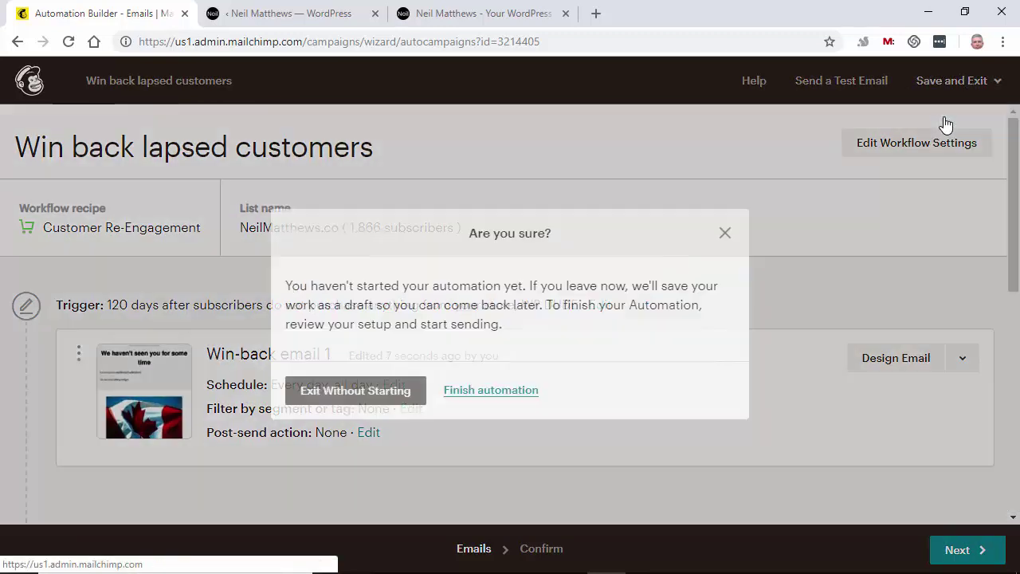
pyautogui.click(356, 399)
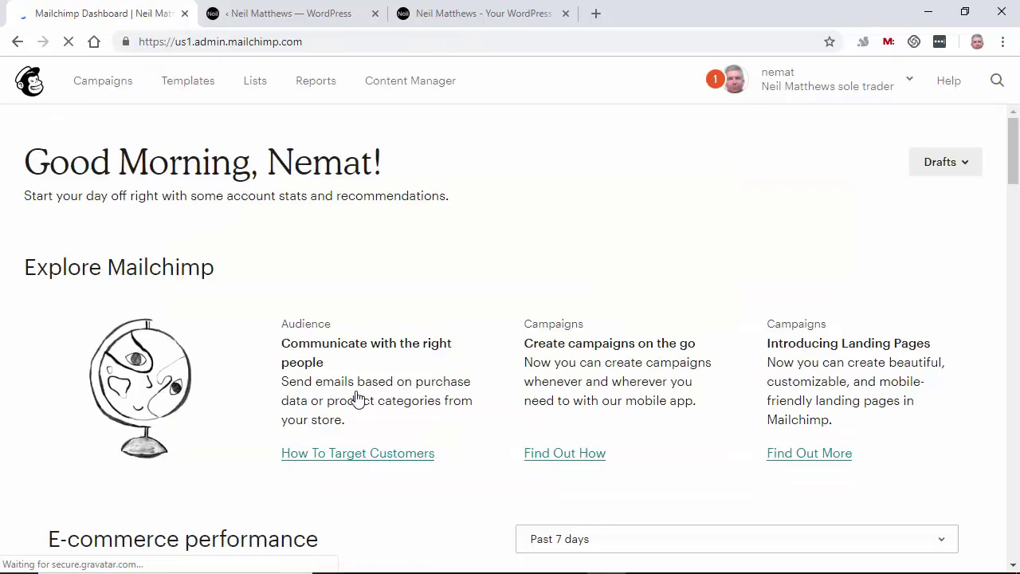
pyautogui.scroll(-3, 502, 299)
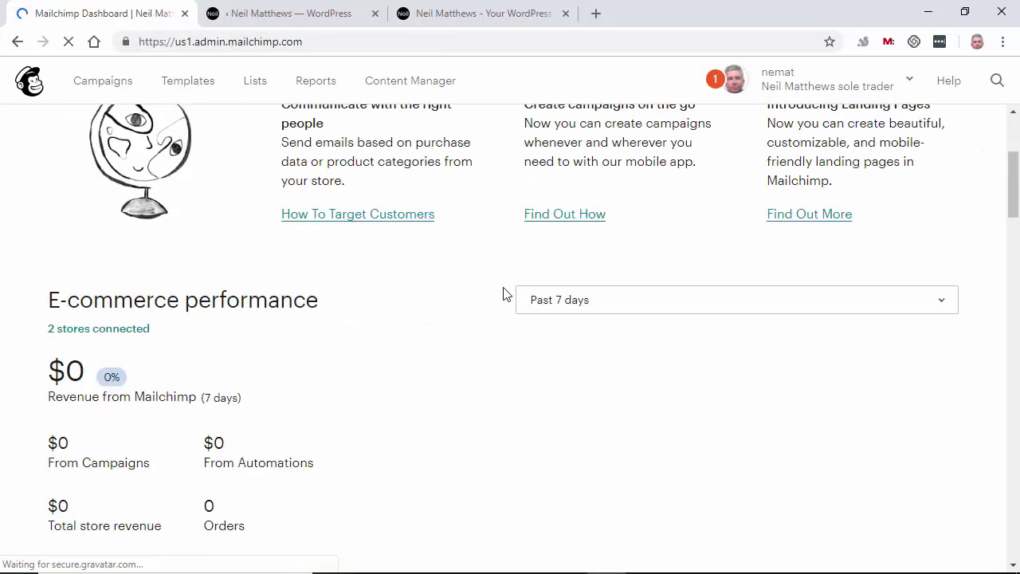
pyautogui.scroll(-2, 503, 294)
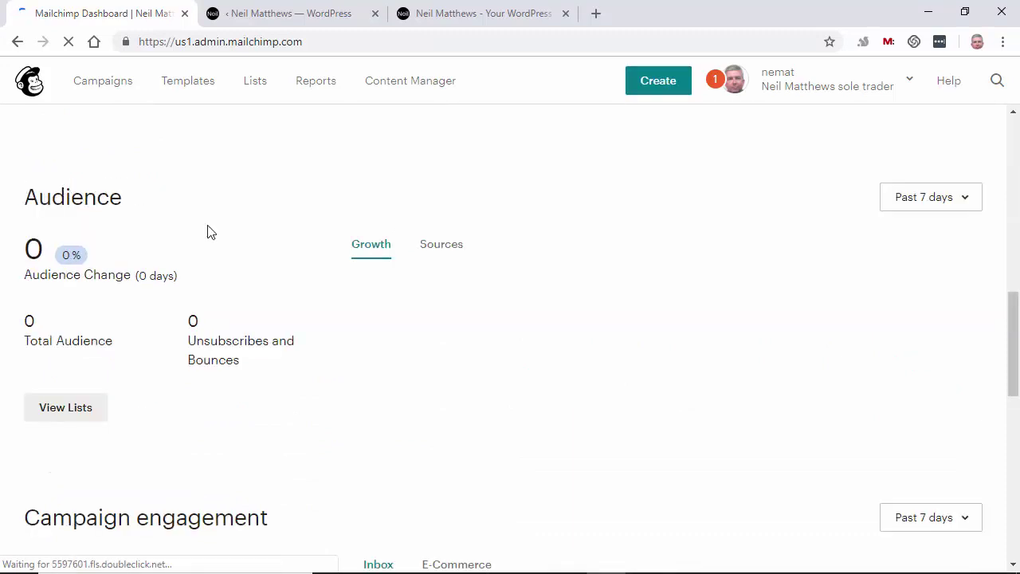
pyautogui.scroll(7, 861, 339)
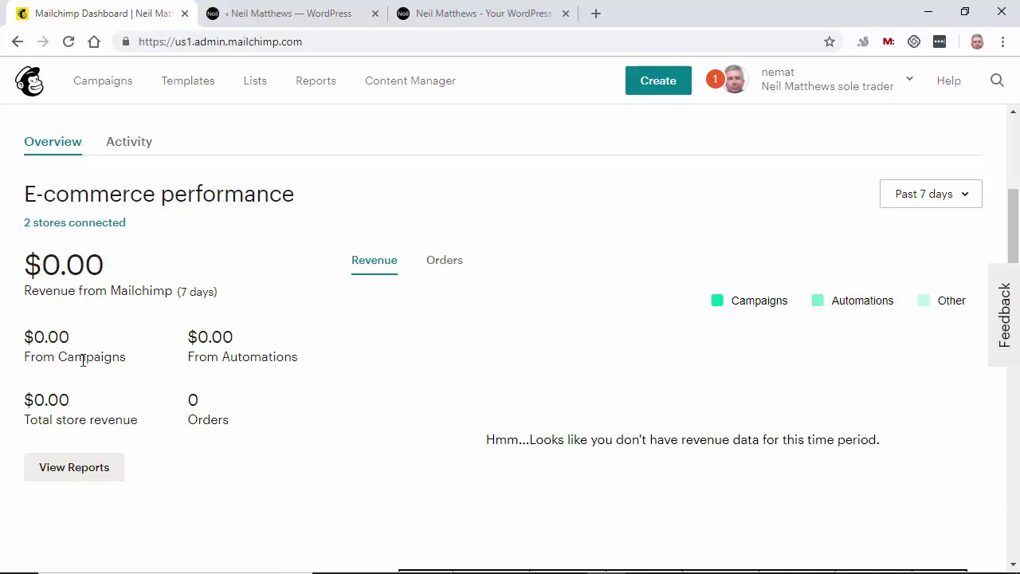
pyautogui.moveTo(236, 340); pyautogui.dragTo(188, 336)
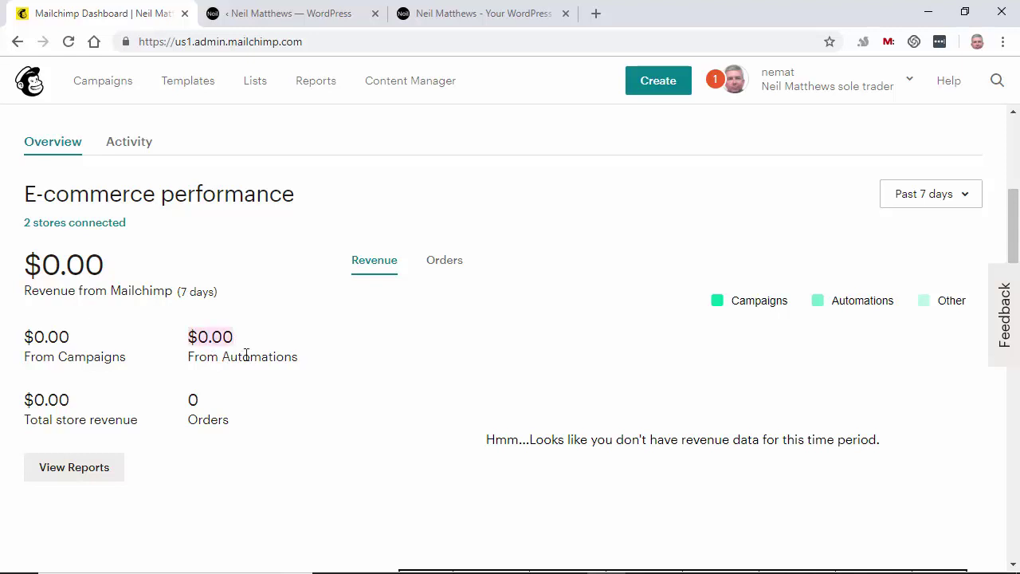